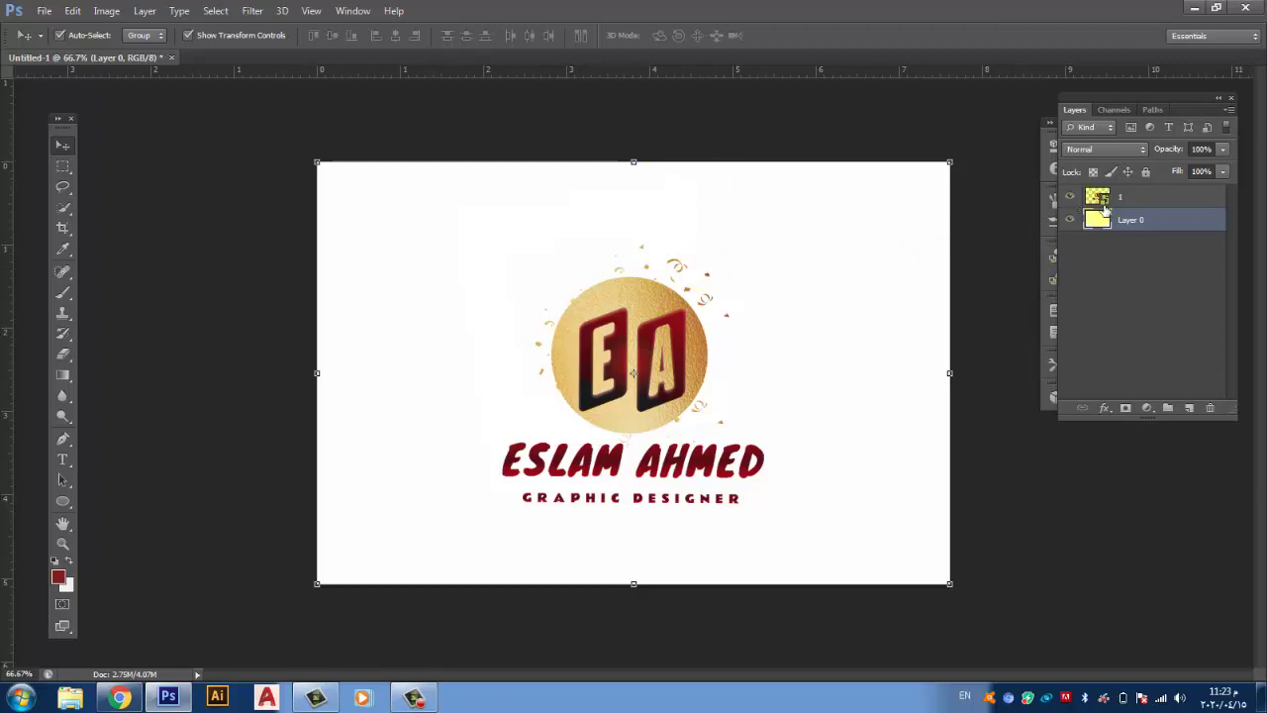
- Hide the logo layer "1" above the white background layer and activate the Gradient tool
left_click(1072, 198)
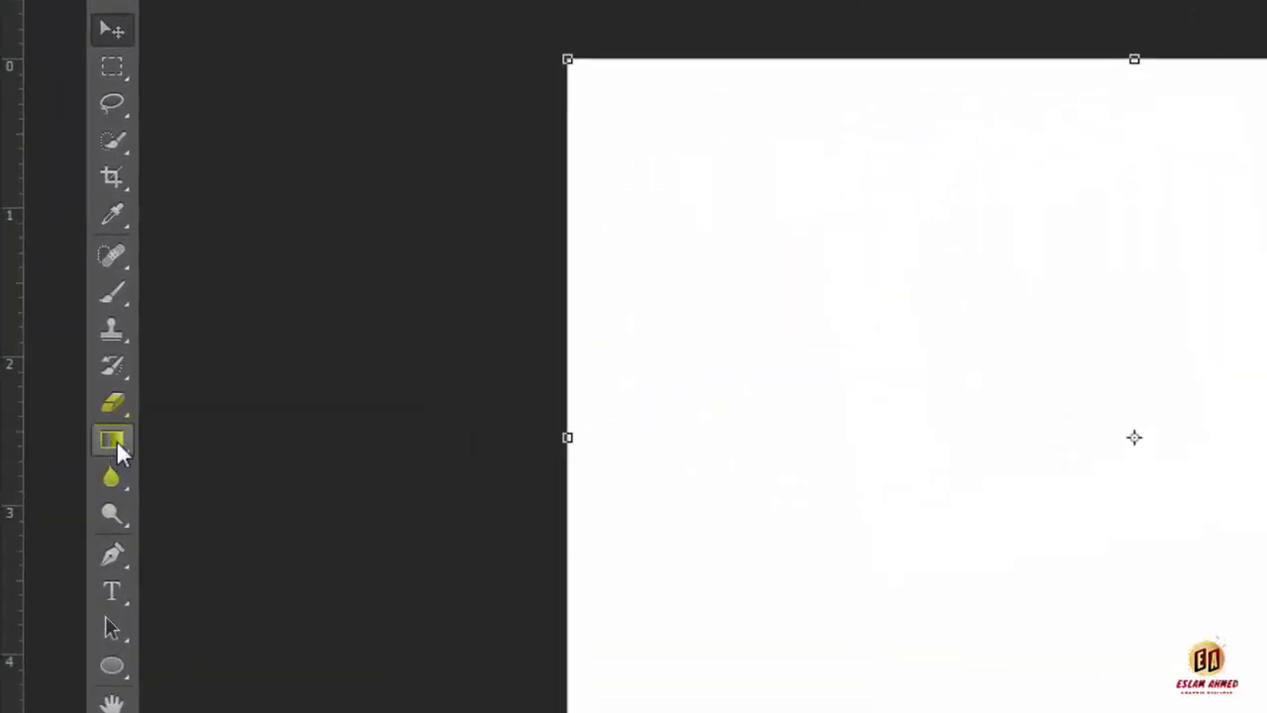
left_click(113, 441)
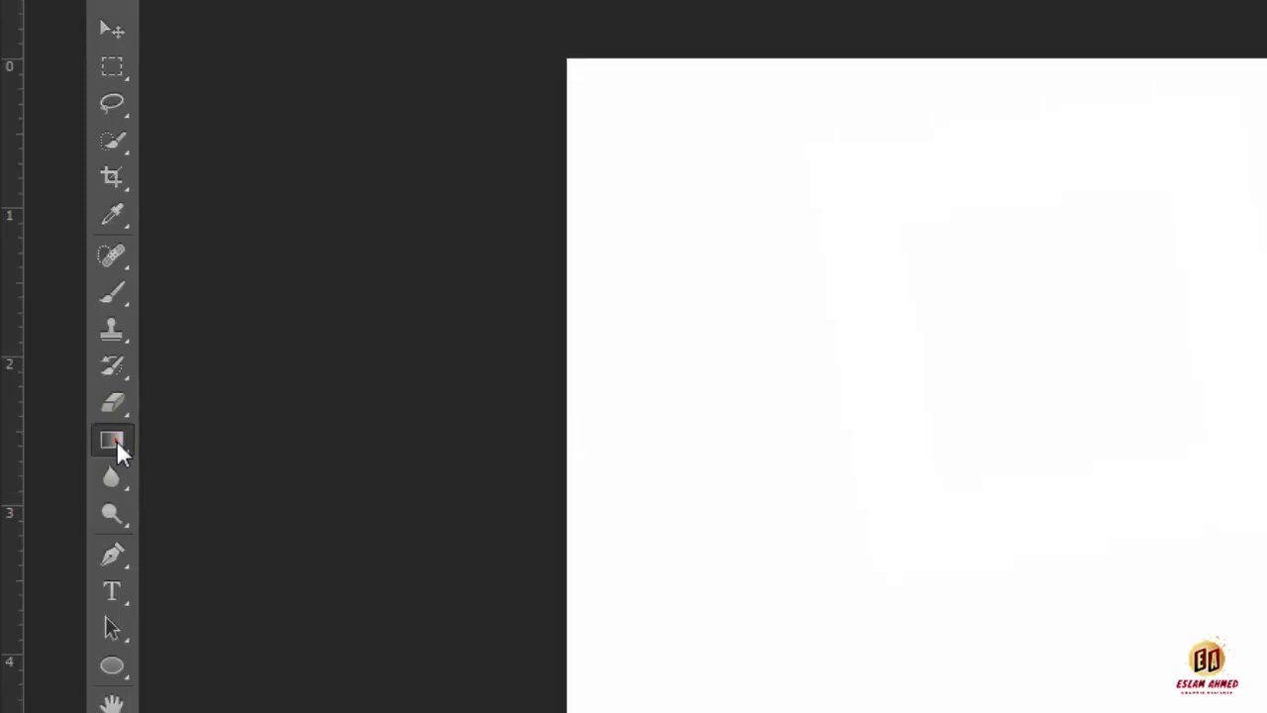
key("g")
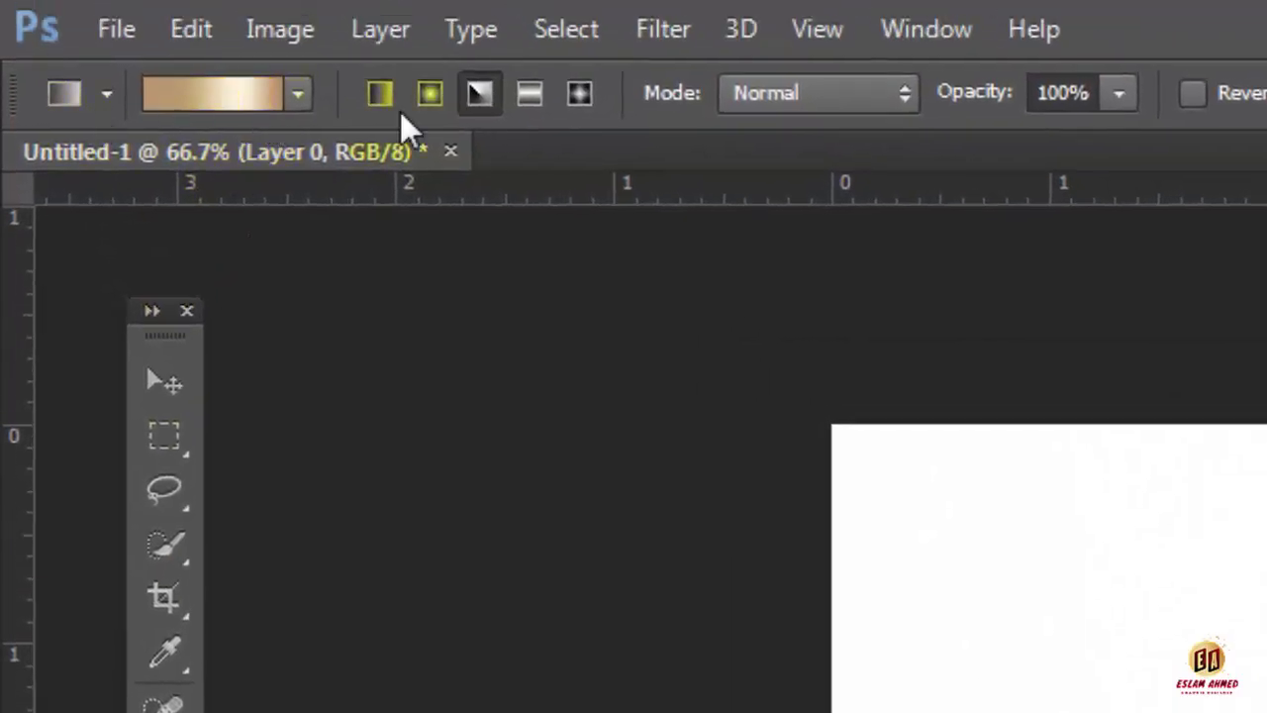
- Choose the tan-and-cream gold preset as the Gradient tool's gradient
left_click(257, 87)
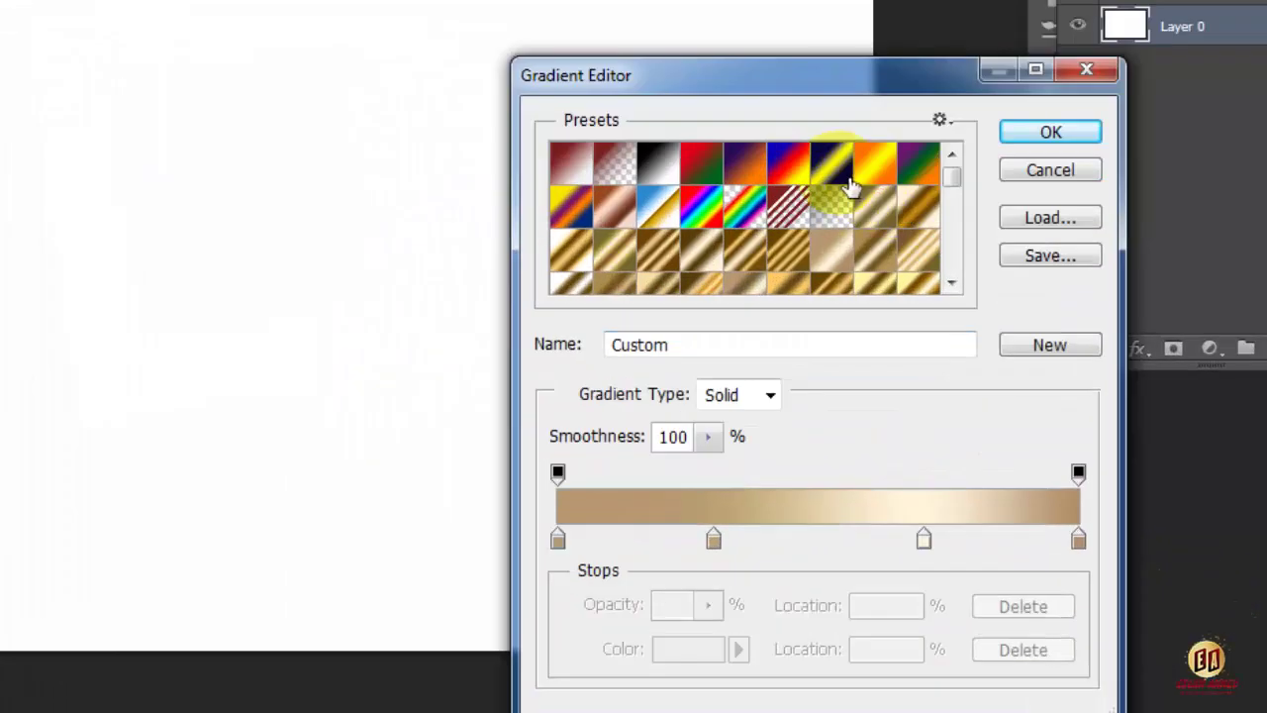
scroll(889, 307, "down", 2)
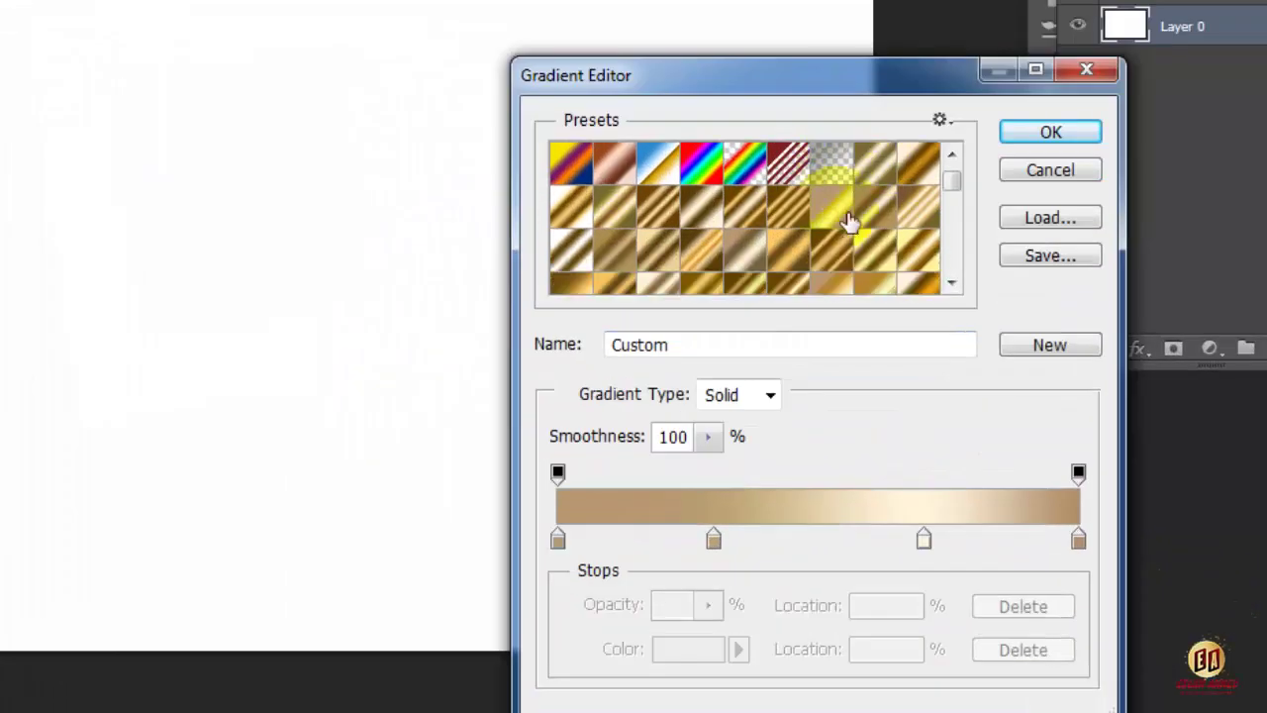
scroll(896, 352, "up", 1)
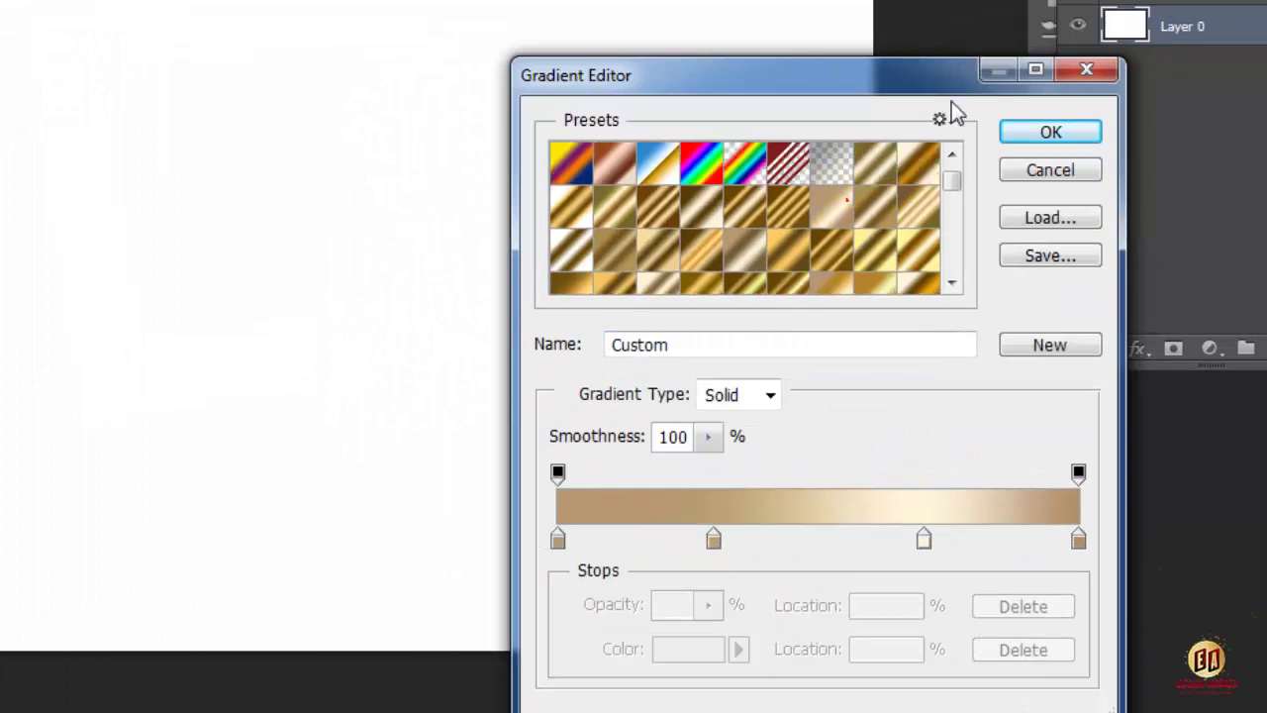
left_click(1078, 136)
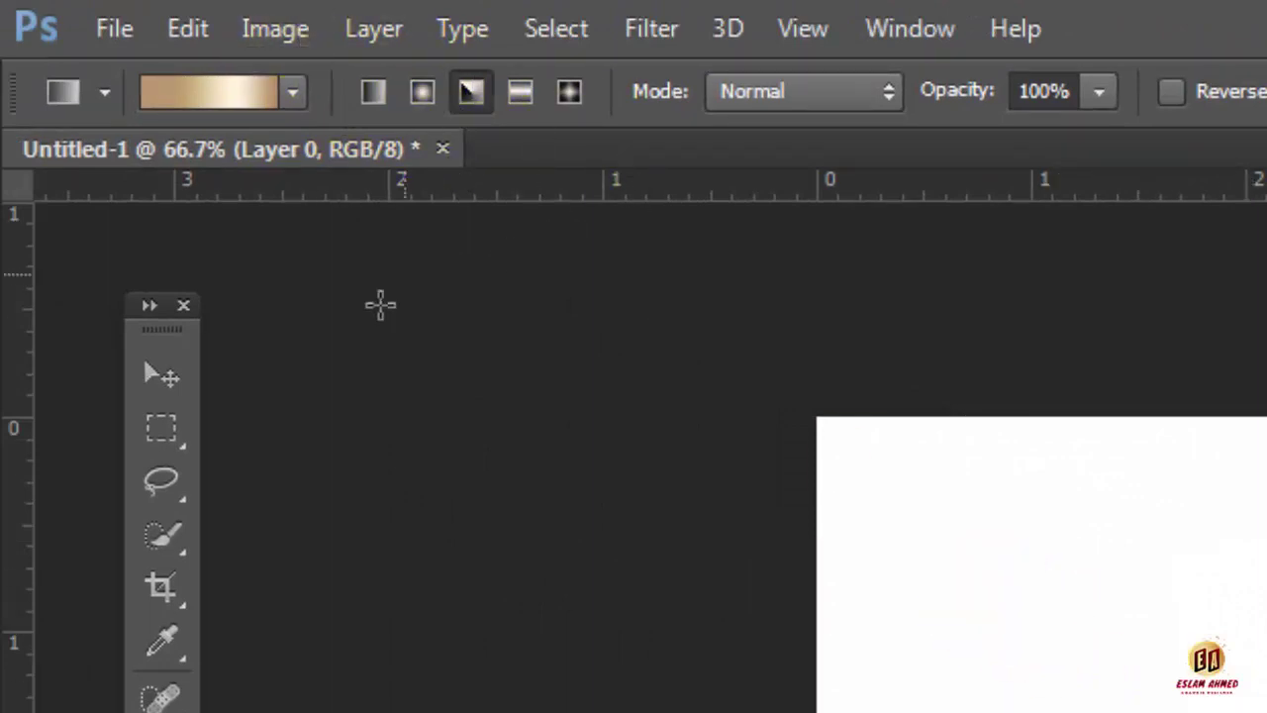
- Set the gradient type to linear and fill Layer 0 with a short, nearly horizontal gradient near the middle of the canvas
left_click(369, 95)
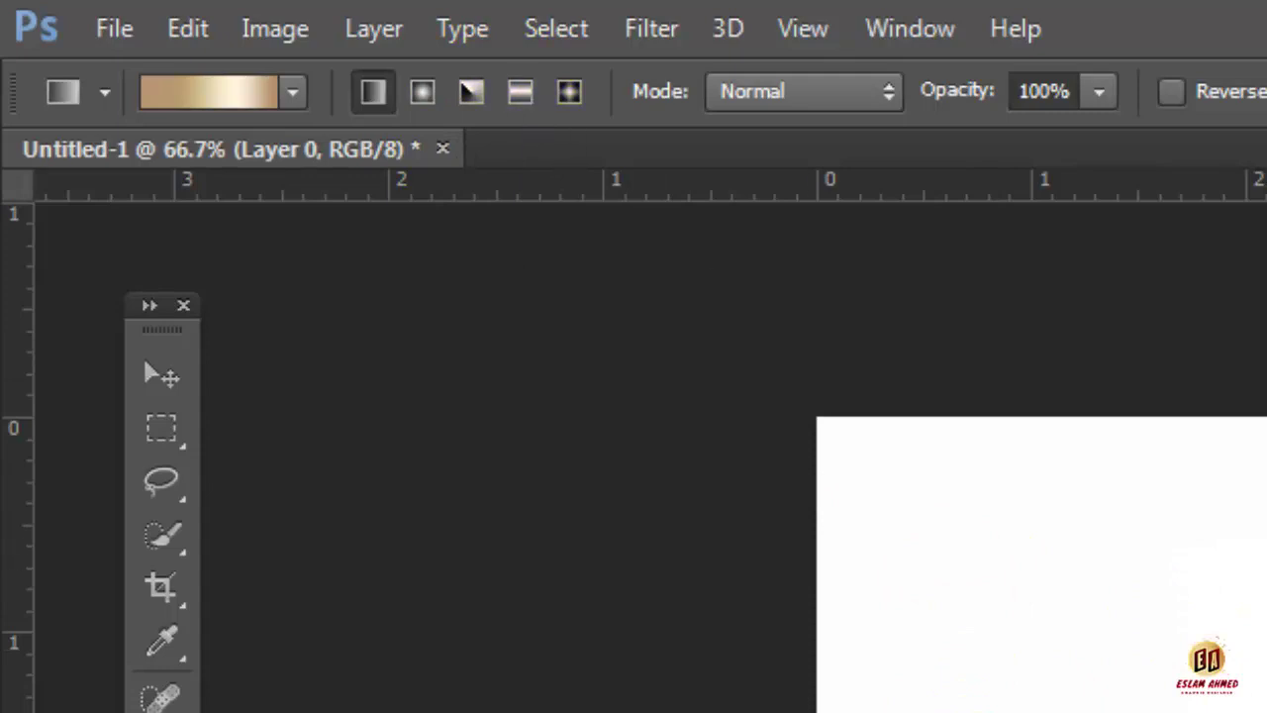
left_click(569, 91)
left_click_drag(803, 496, 897, 498)
left_click(387, 103)
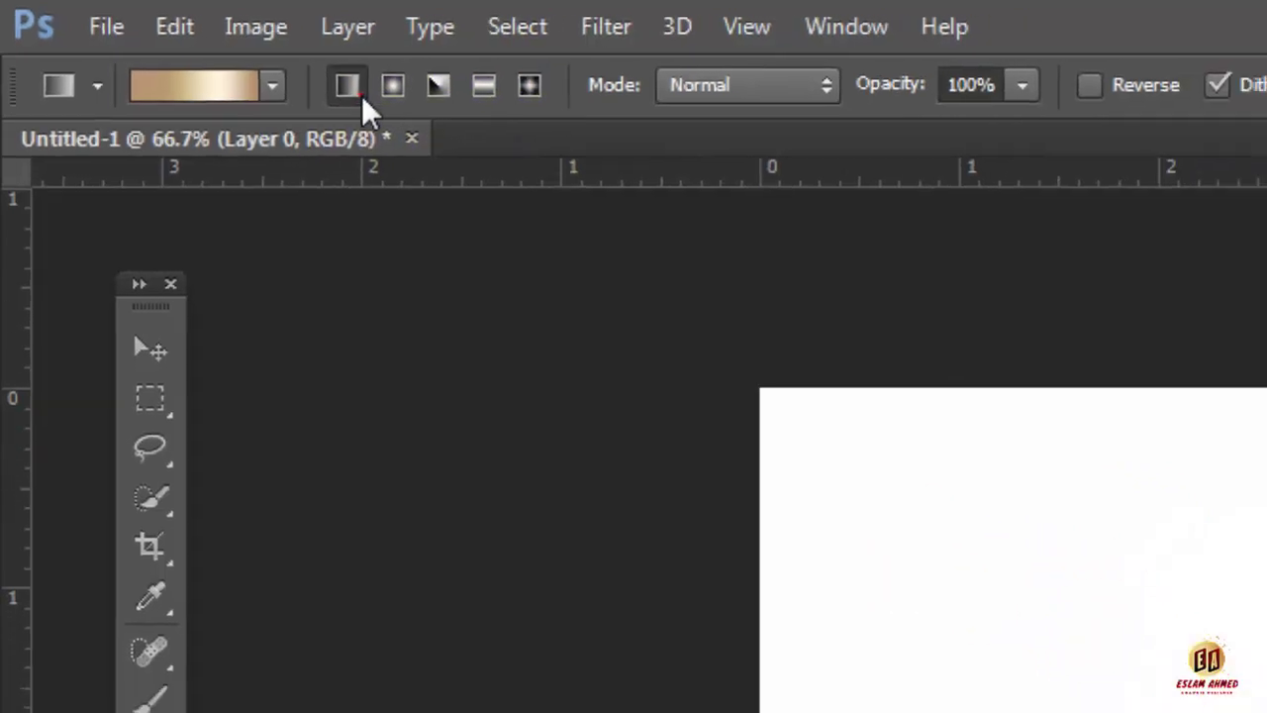
left_click(1220, 712)
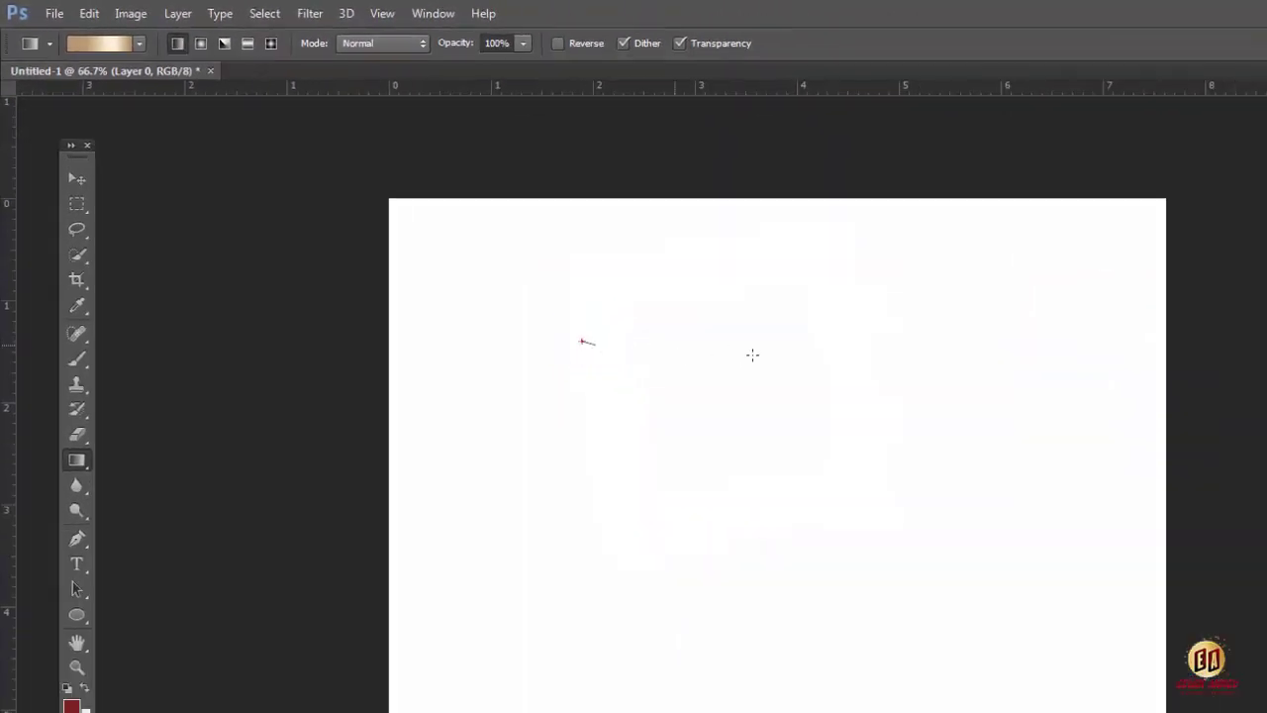
left_click_drag(753, 355, 872, 350)
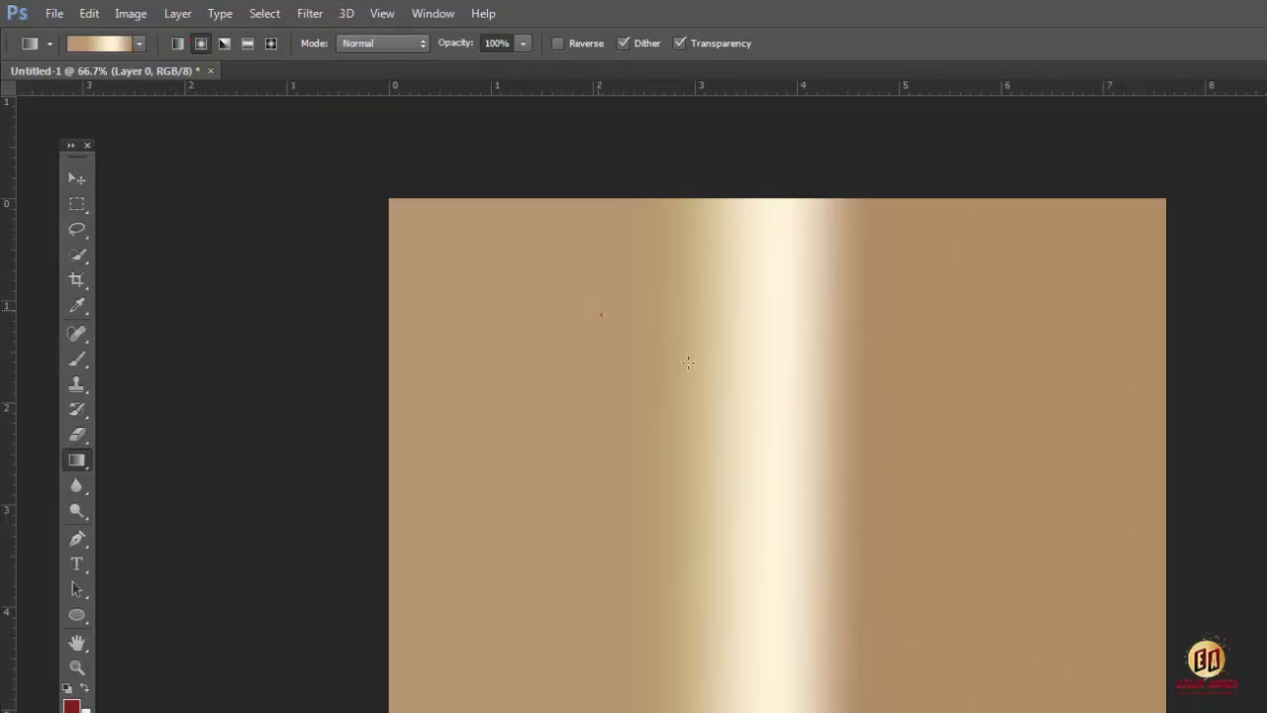
- Refill Layer 0 with radial, angle and reflected versions of the gradient, one after another
left_click_drag(835, 297, 848, 317)
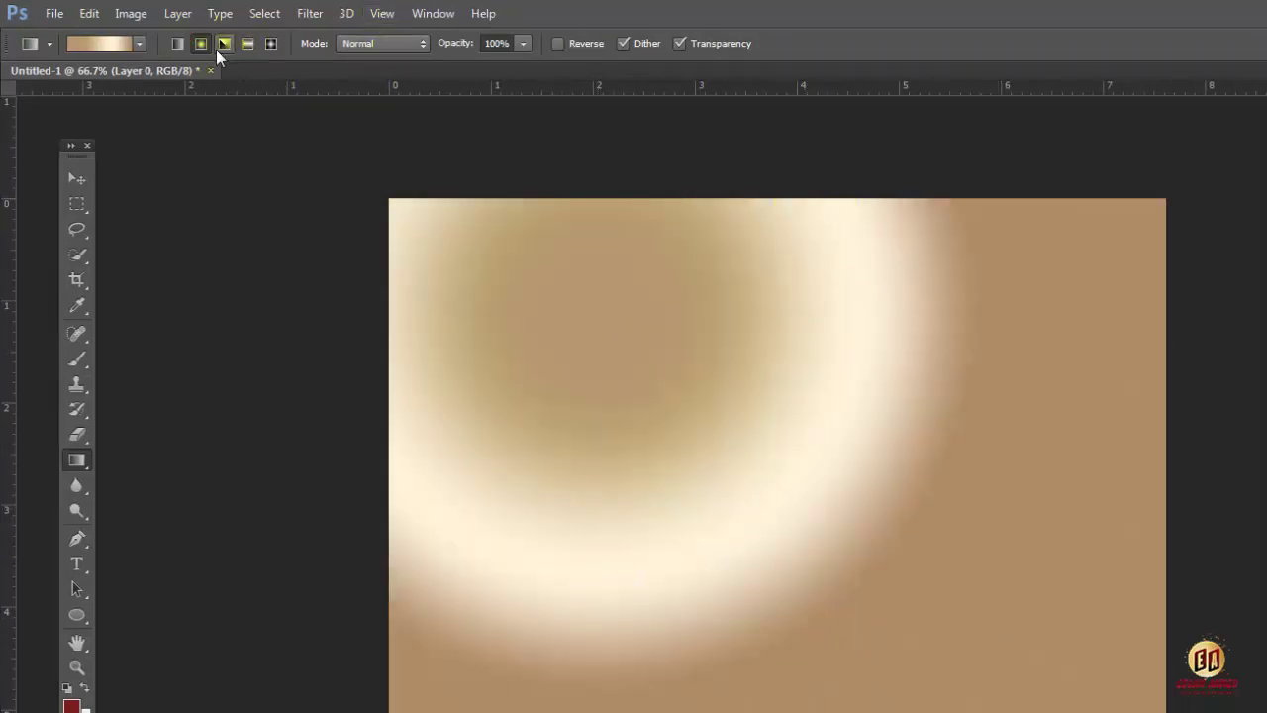
left_click_drag(920, 386, 920, 386)
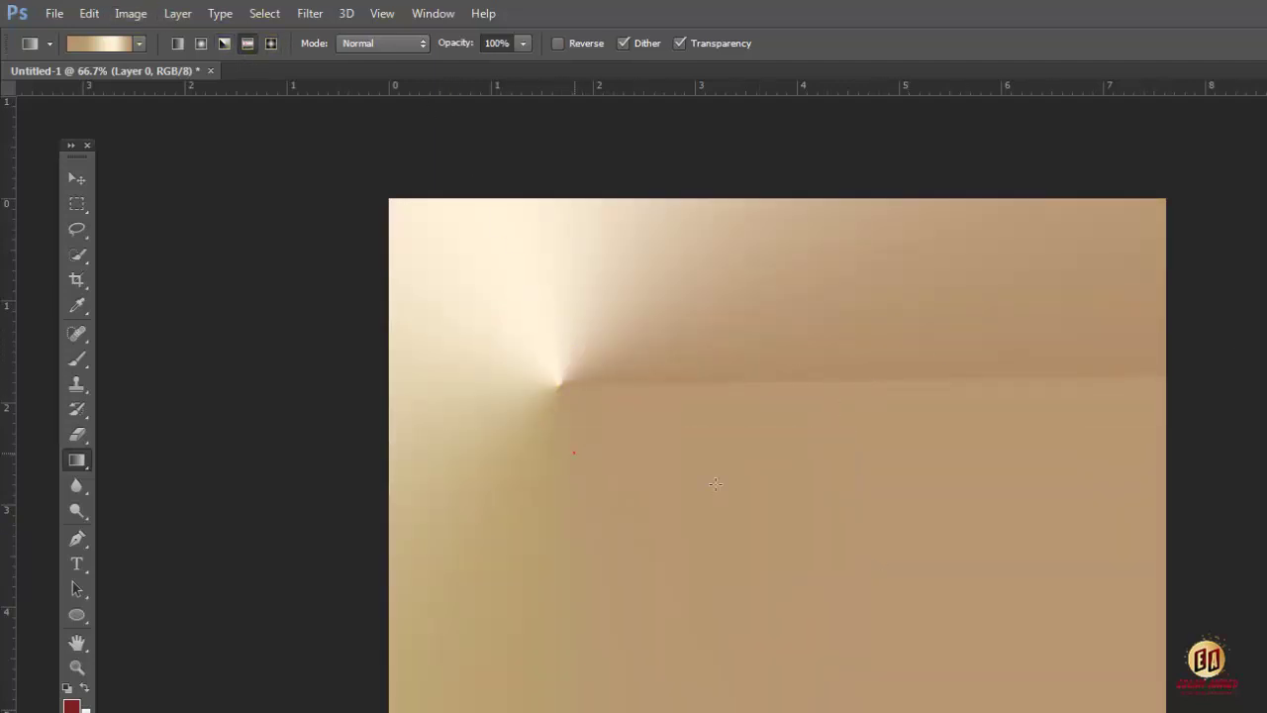
left_click_drag(841, 377, 733, 381)
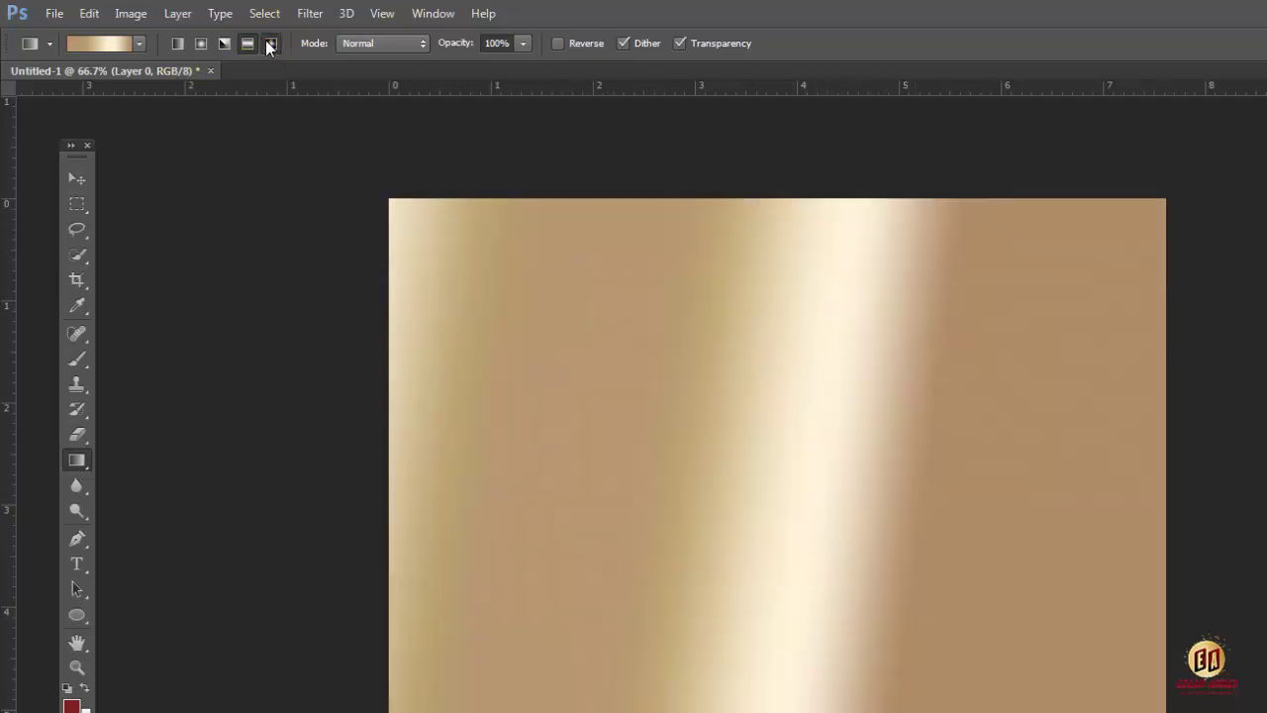
- Fill Layer 0 with a tilted diamond gradient spreading from the middle of the canvas
left_click_drag(753, 382, 1183, 623)
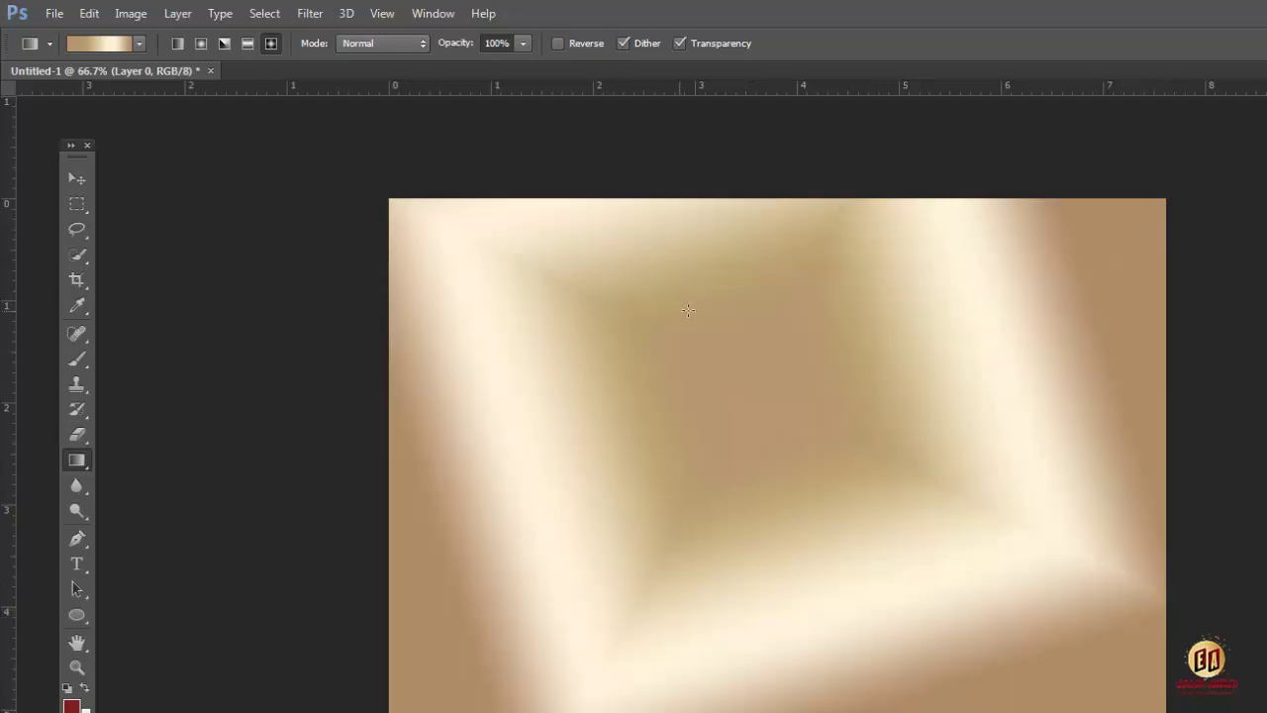
left_click(461, 334)
left_click(425, 198)
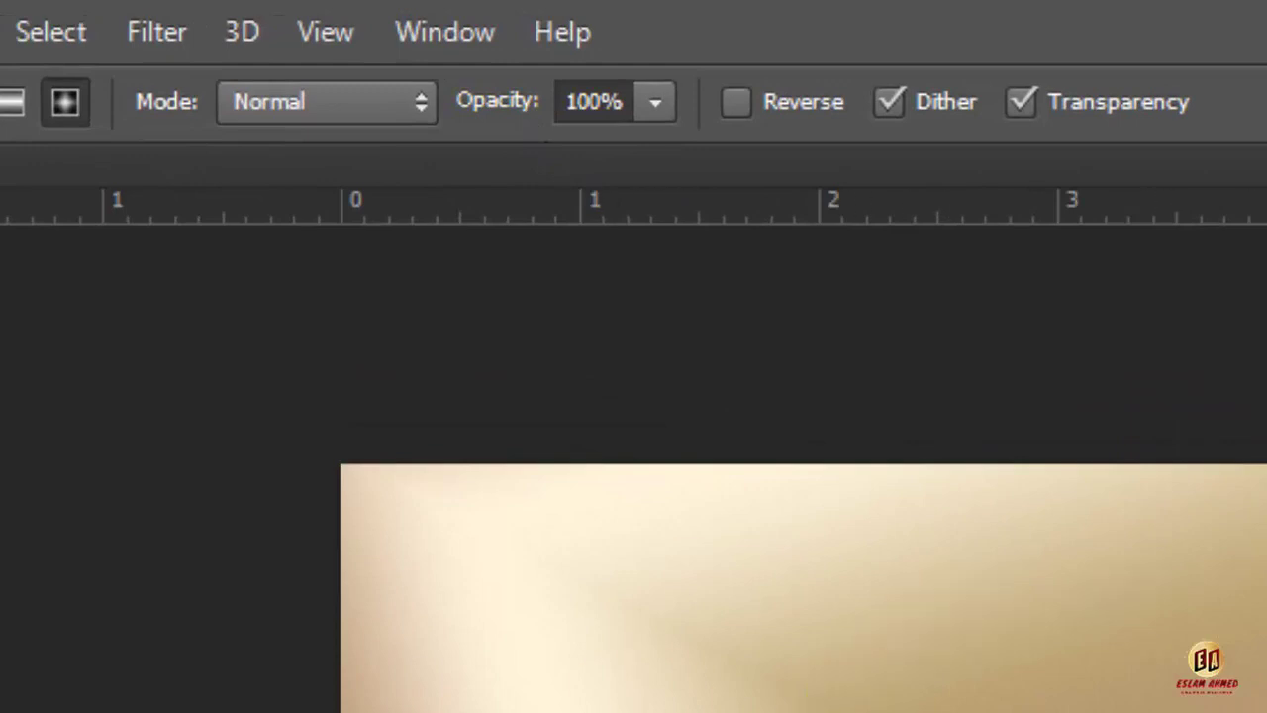
left_click(654, 115)
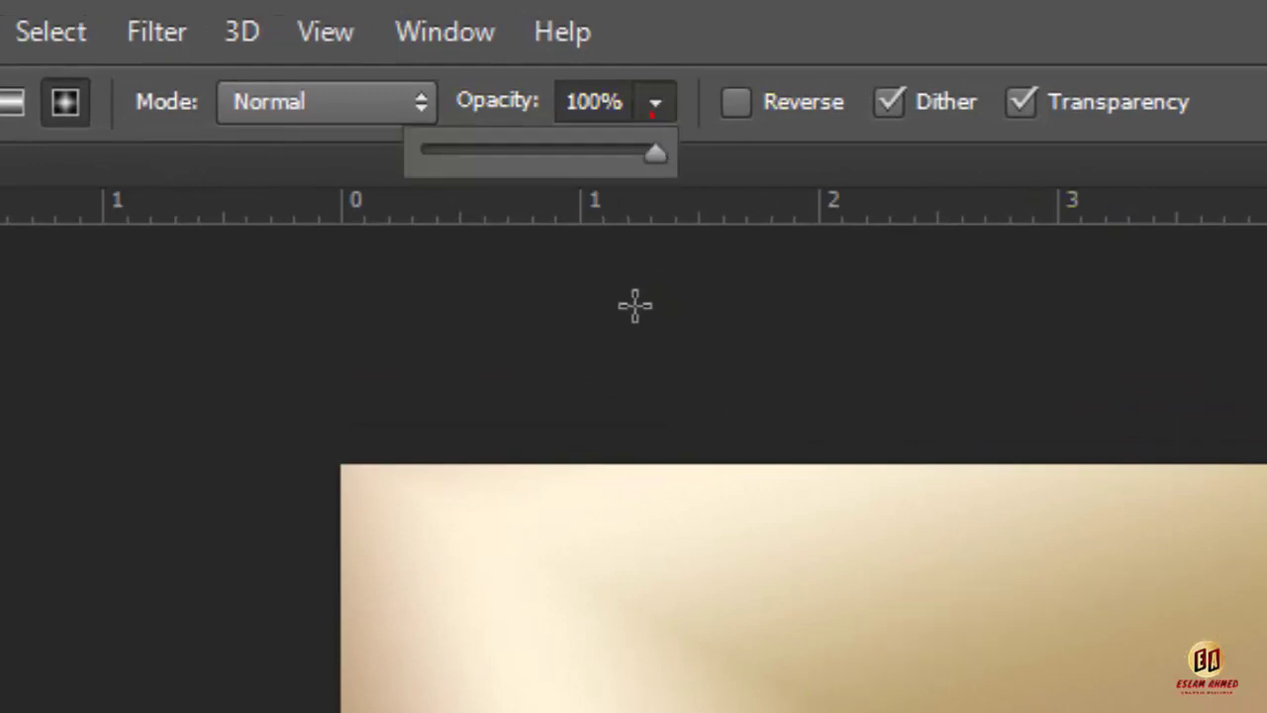
left_click(655, 105)
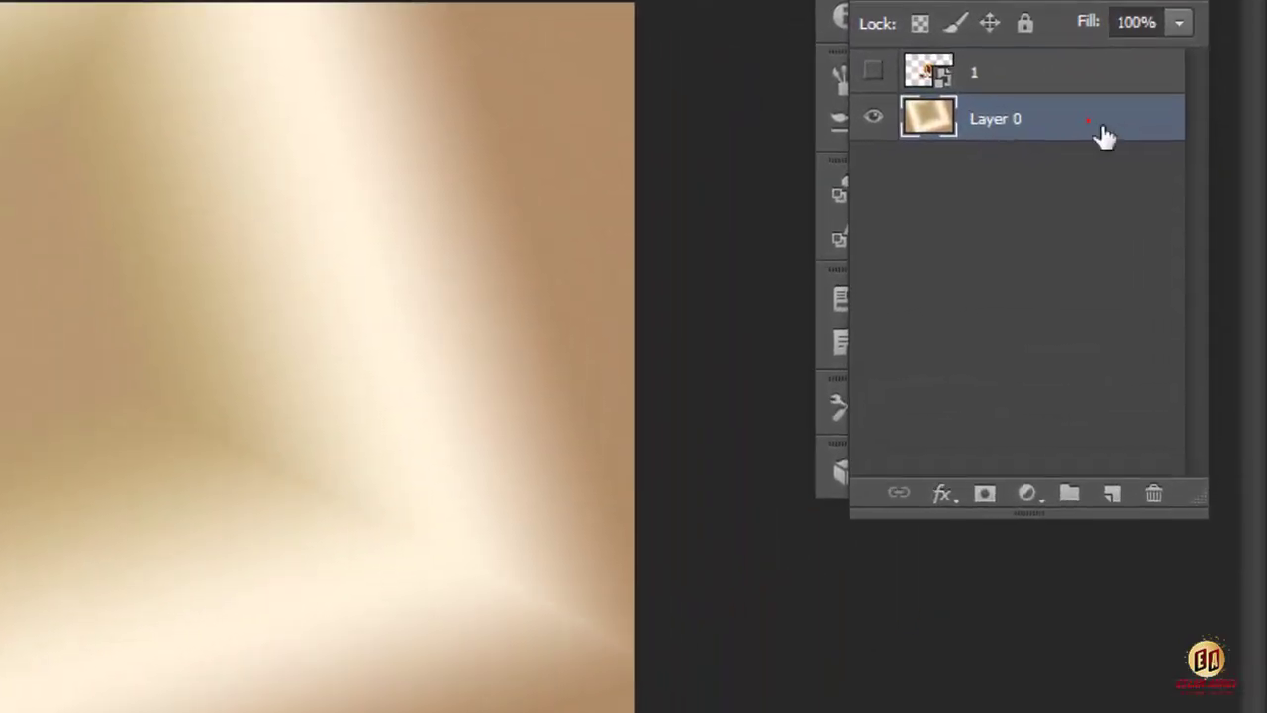
- Add a Gradient Overlay layer style to Layer 0 using the tan-and-cream gold preset
double_click(1104, 137)
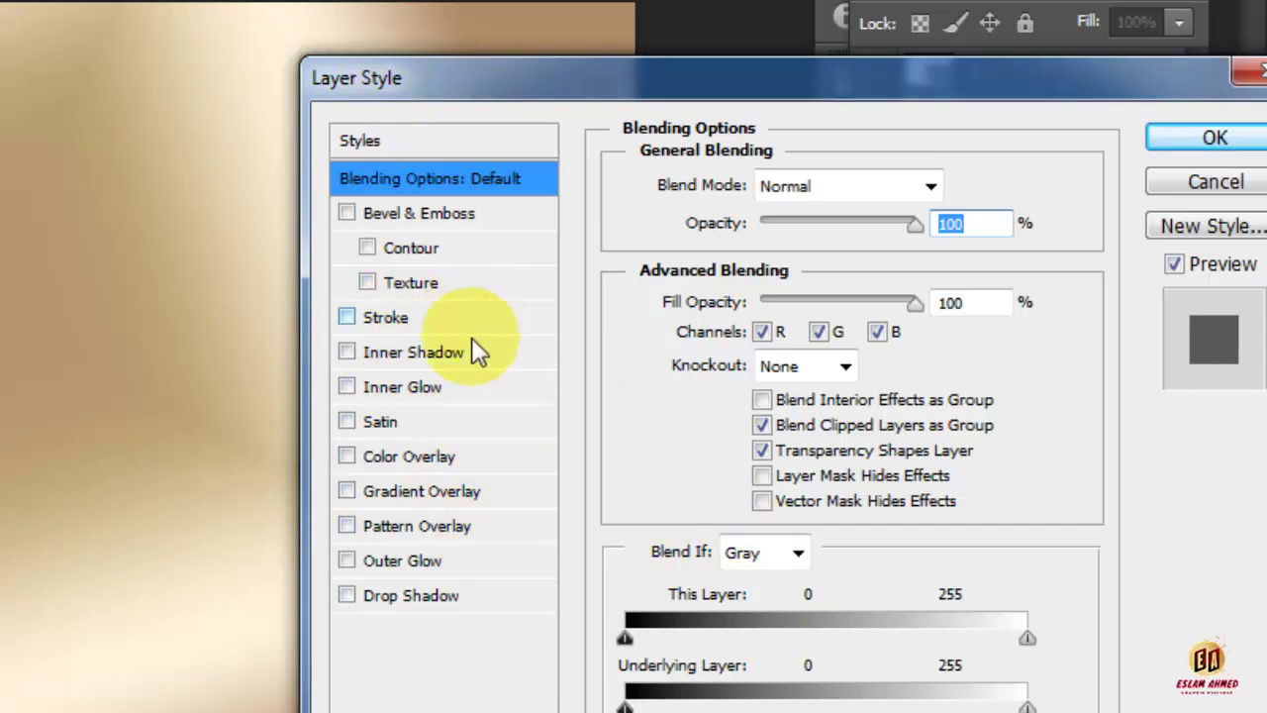
left_click(346, 491)
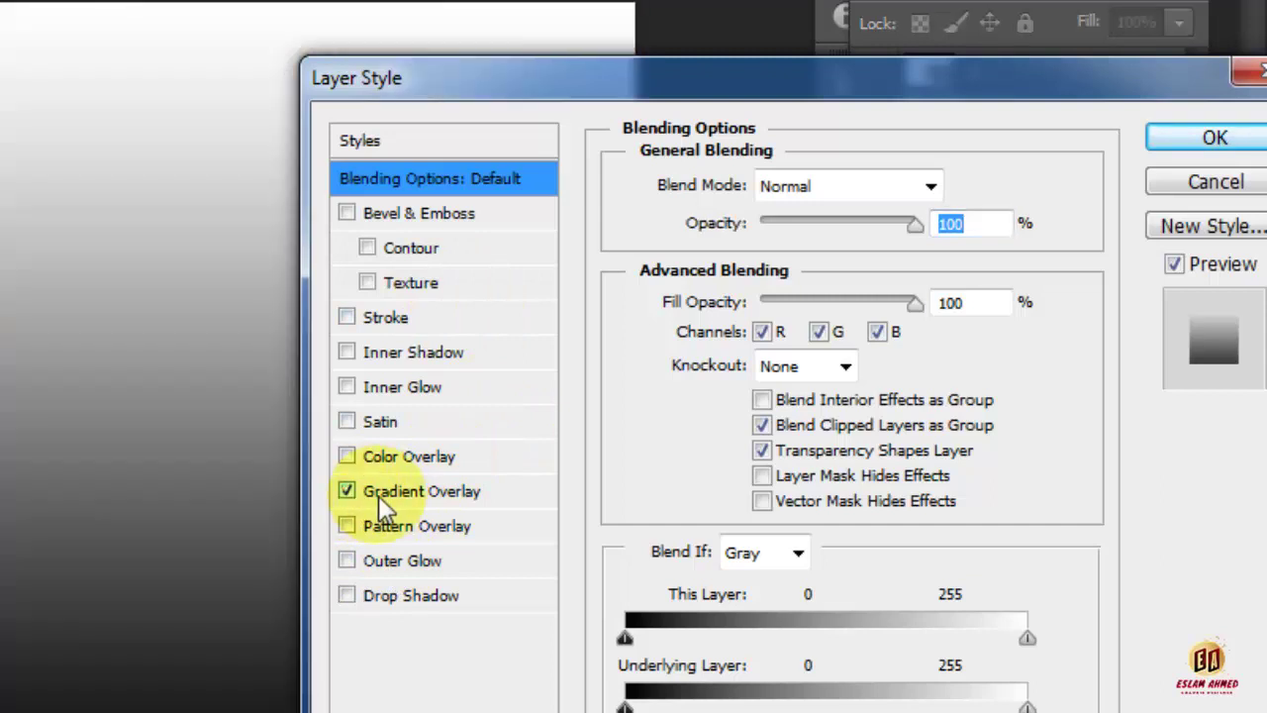
left_click(351, 501)
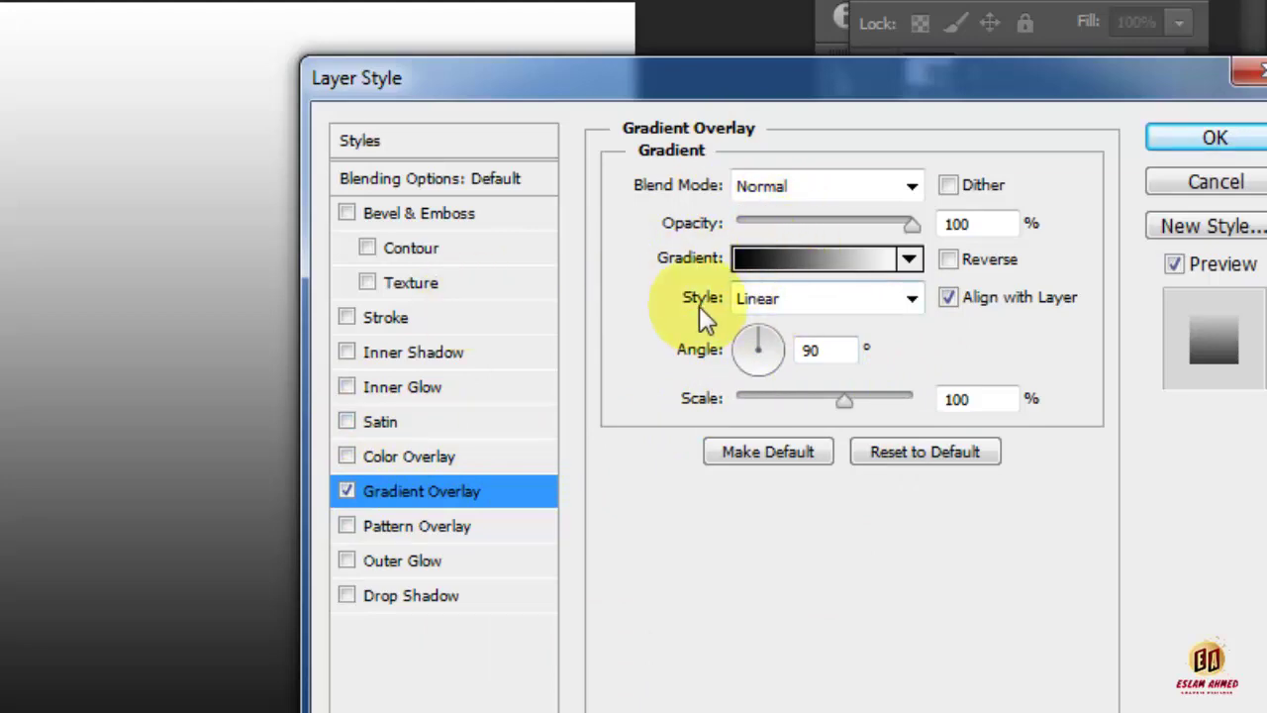
left_click(804, 258)
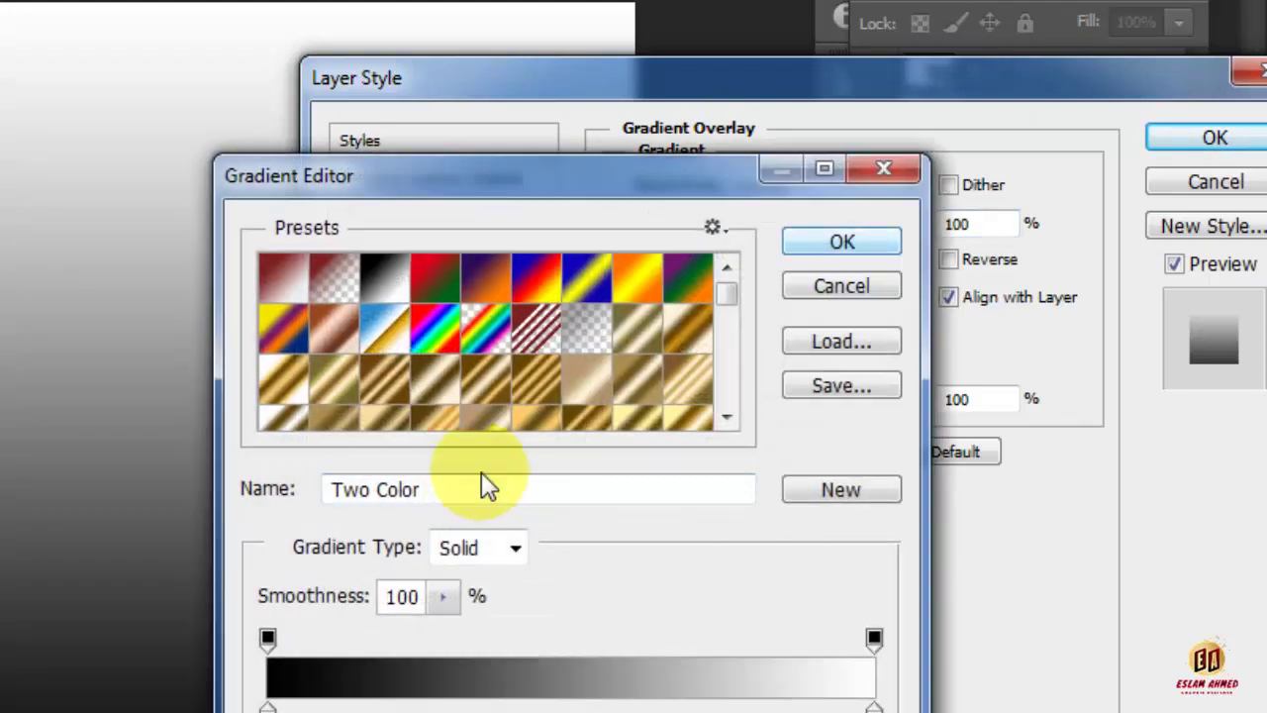
scroll(608, 396, "down", 2)
left_click(606, 310)
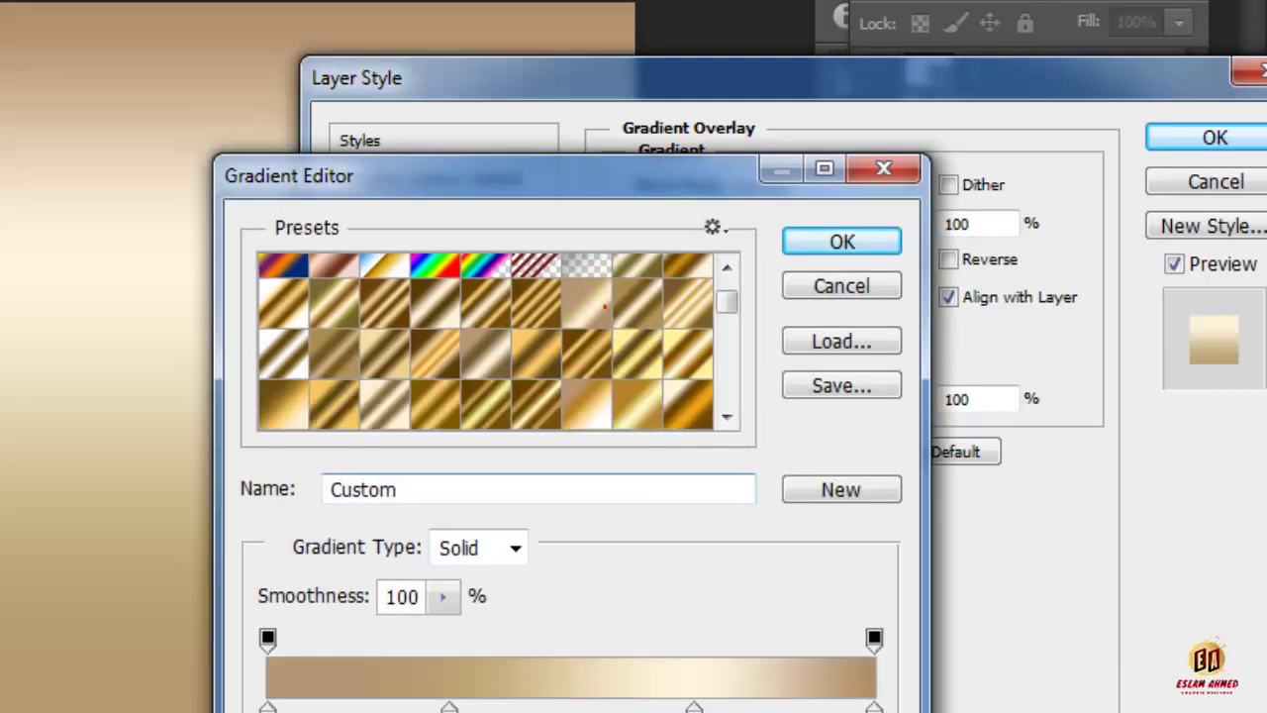
left_click(869, 243)
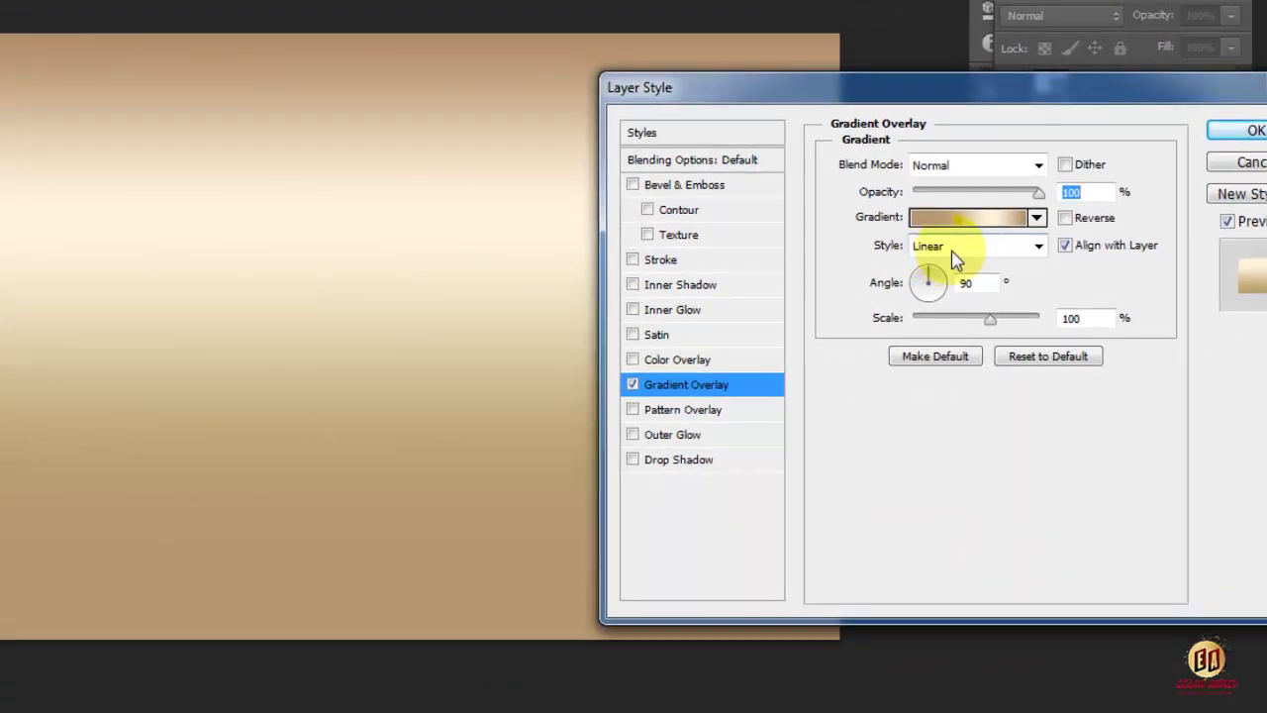
- Change the overlay's gradient style to Radial and shift the gradient's position on the canvas
left_click(949, 247)
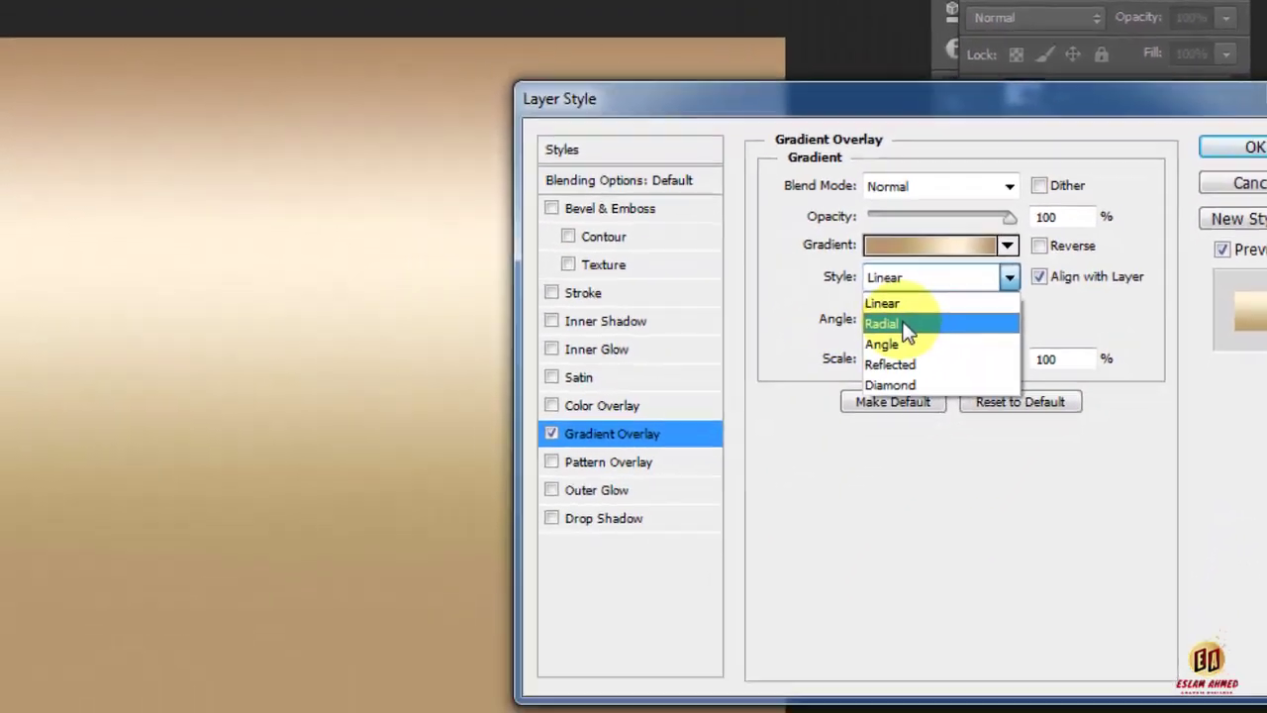
left_click(660, 509)
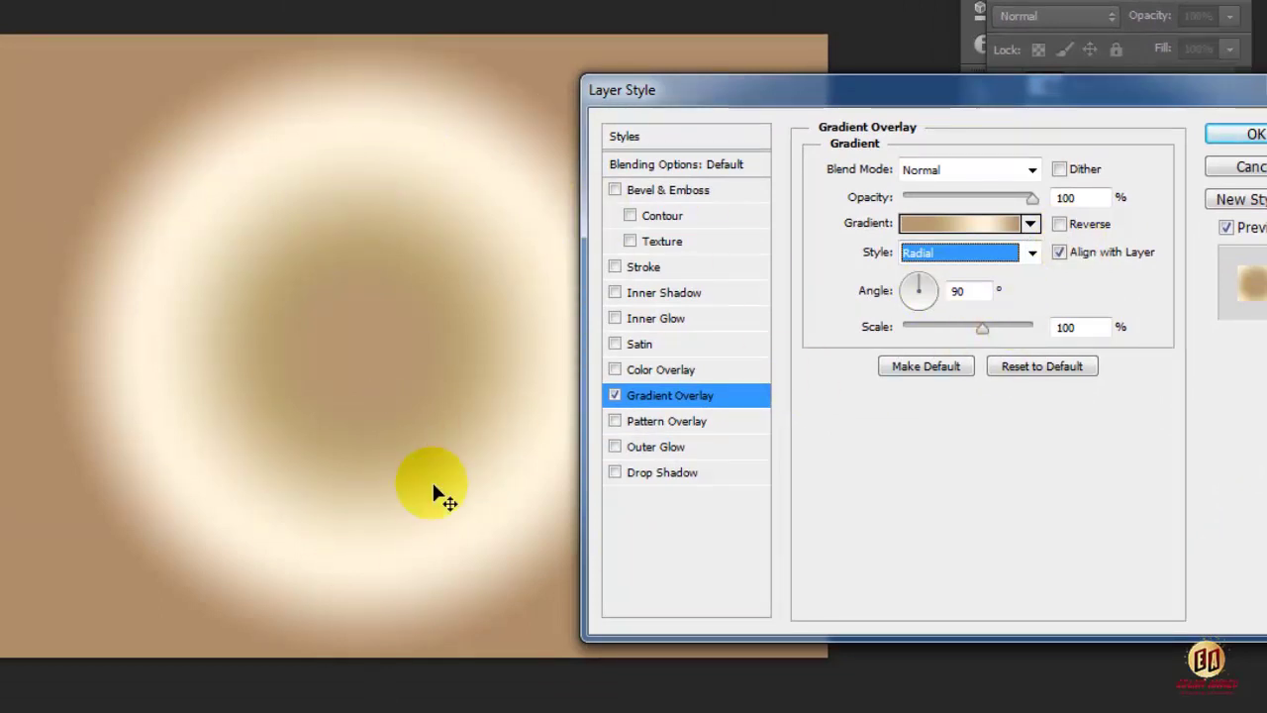
left_click_drag(433, 495, 396, 466)
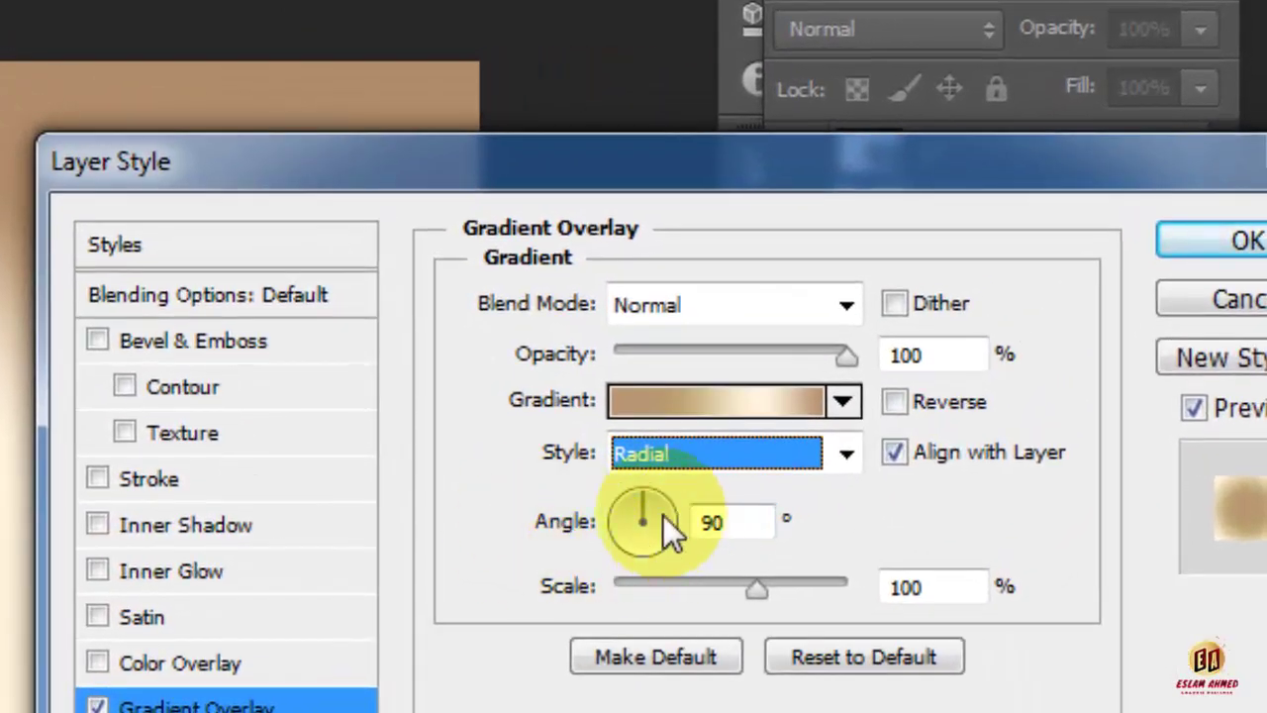
- Try the overlay's angle at -66°, set it to 90°, and set the scale to 123%
left_click_drag(663, 516, 659, 563)
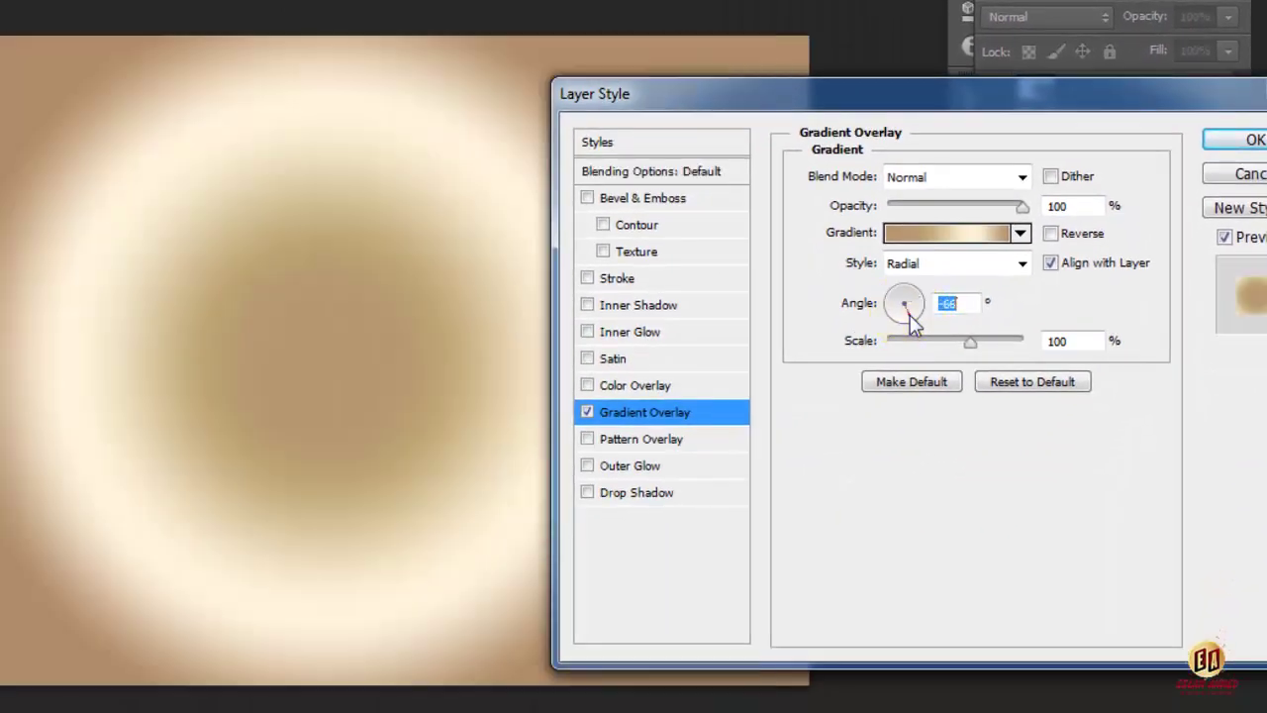
mouse_move(913, 327)
left_mouse_down()
mouse_move(895, 320)
mouse_move(908, 306)
left_mouse_up()
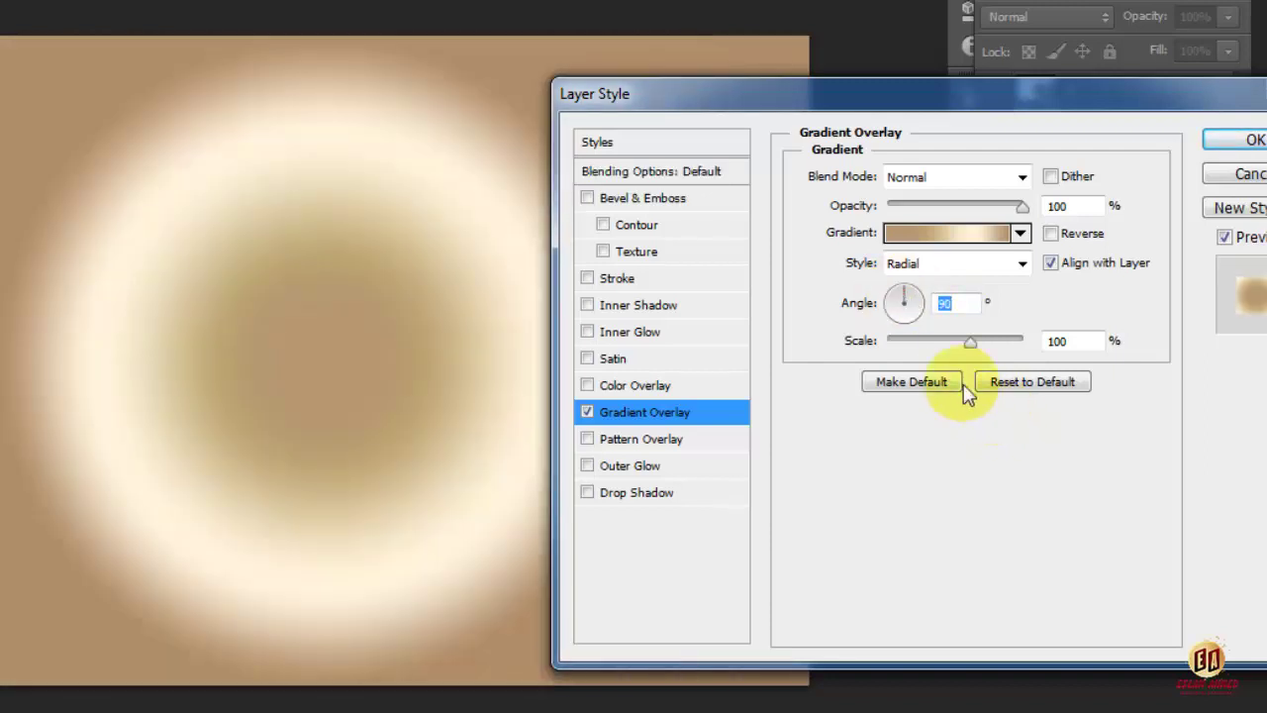
left_click_drag(962, 348, 998, 364)
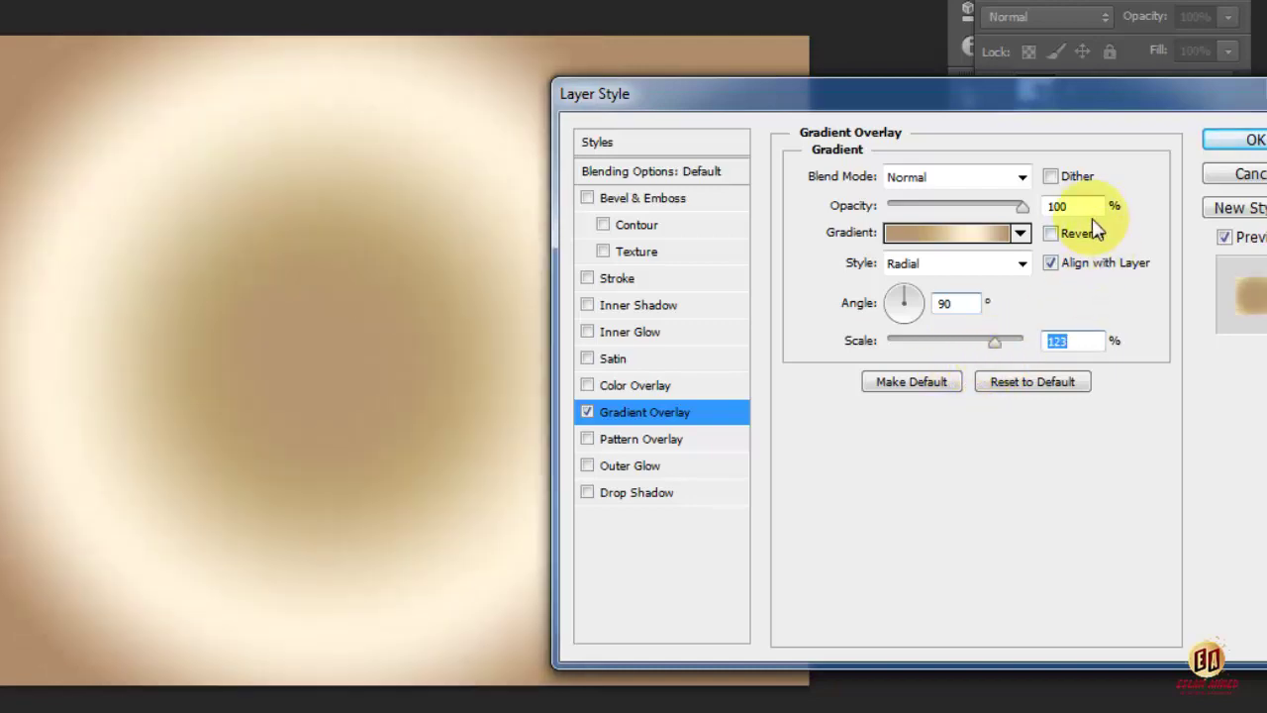
- Try the overlay with Reverse enabled, leave Reverse off, and apply the layer style
left_click(1052, 246)
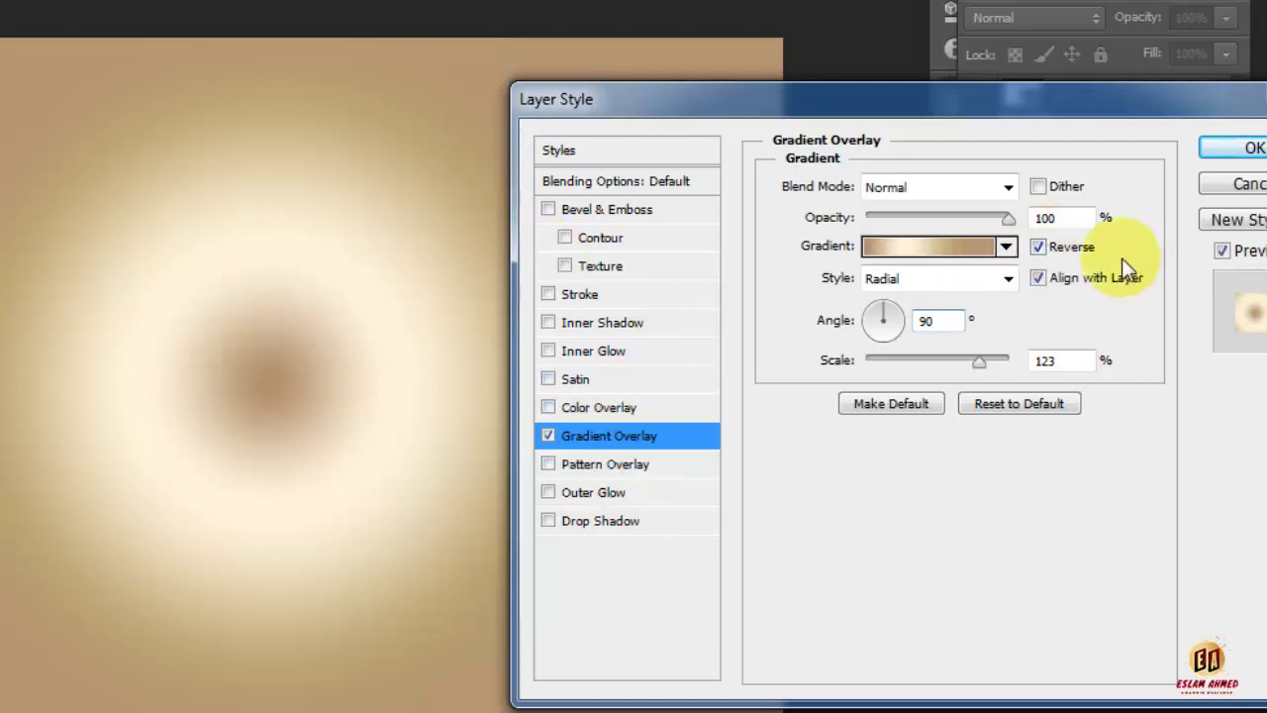
left_click(1038, 250)
left_click(1038, 251)
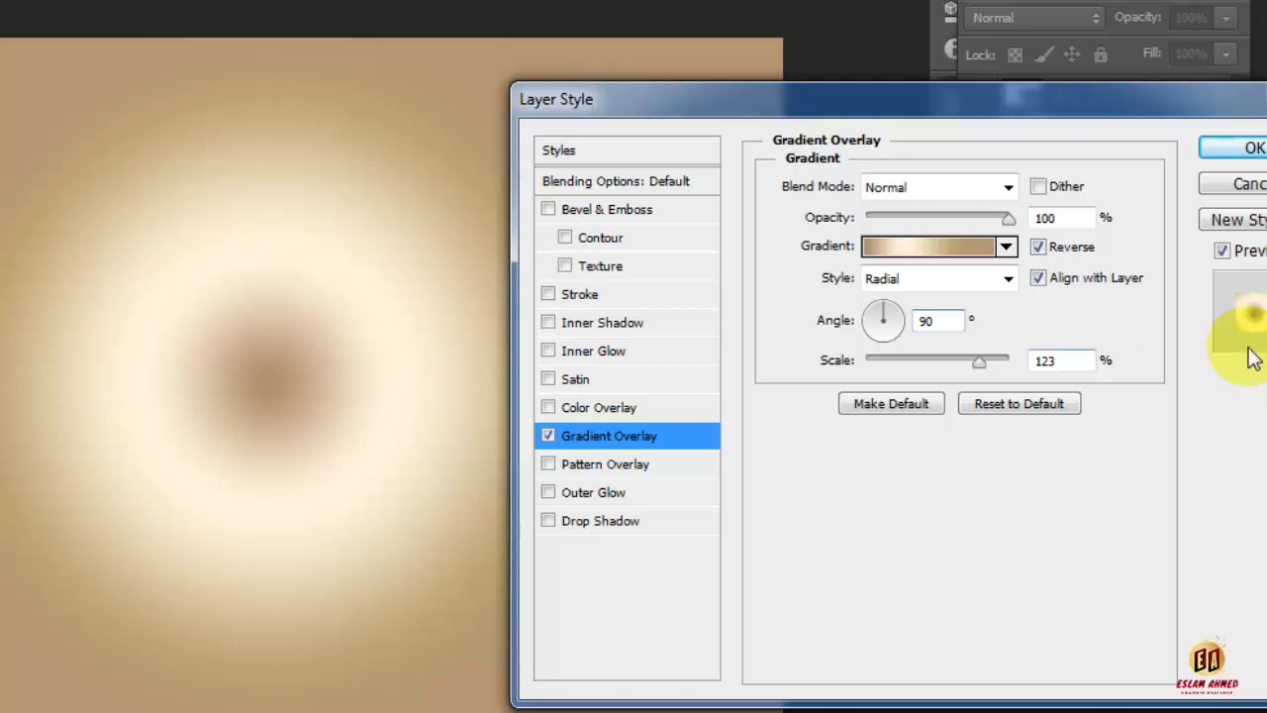
left_click(1038, 247)
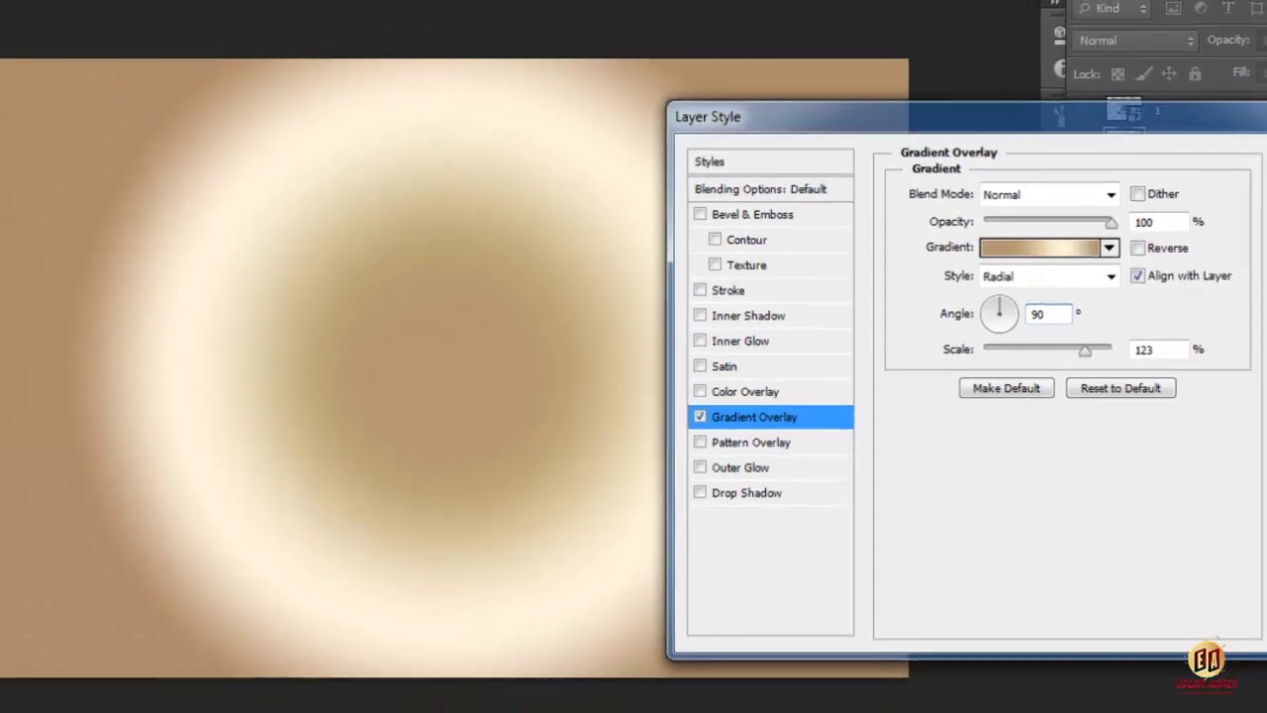
left_click(1255, 149)
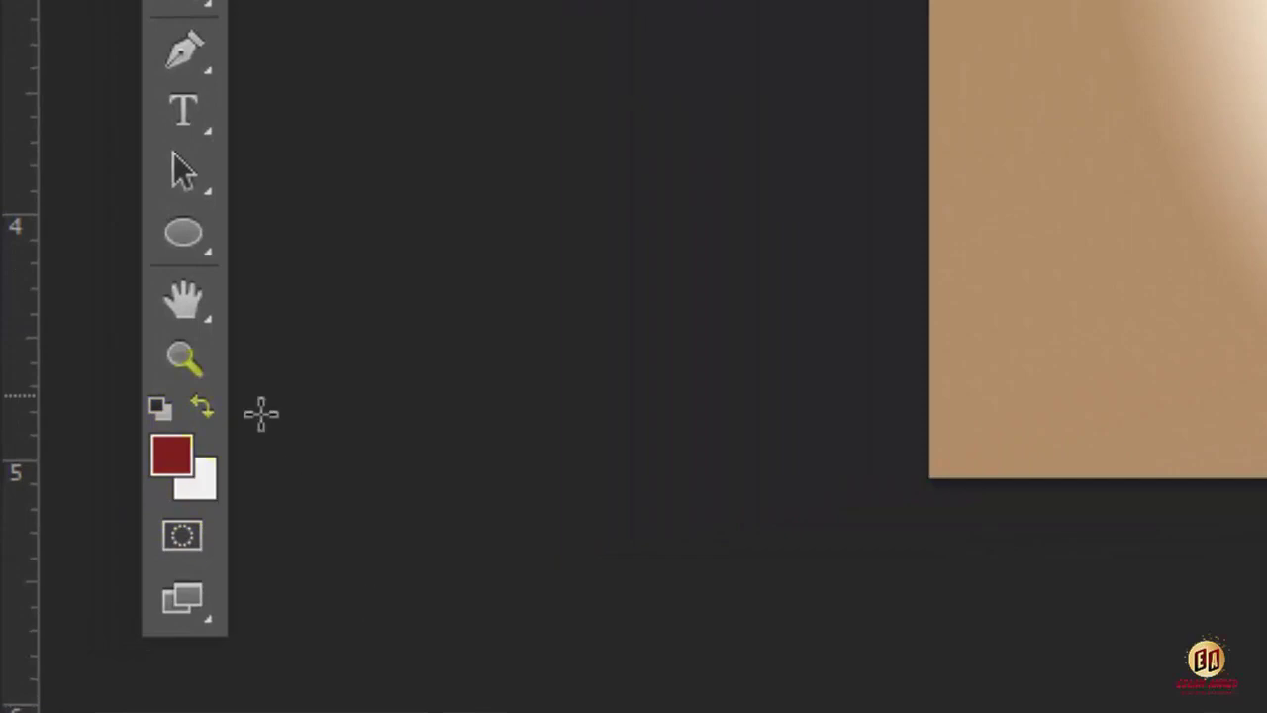
- Set the foreground colour to a soft pinkish red, c67575
left_click(171, 458)
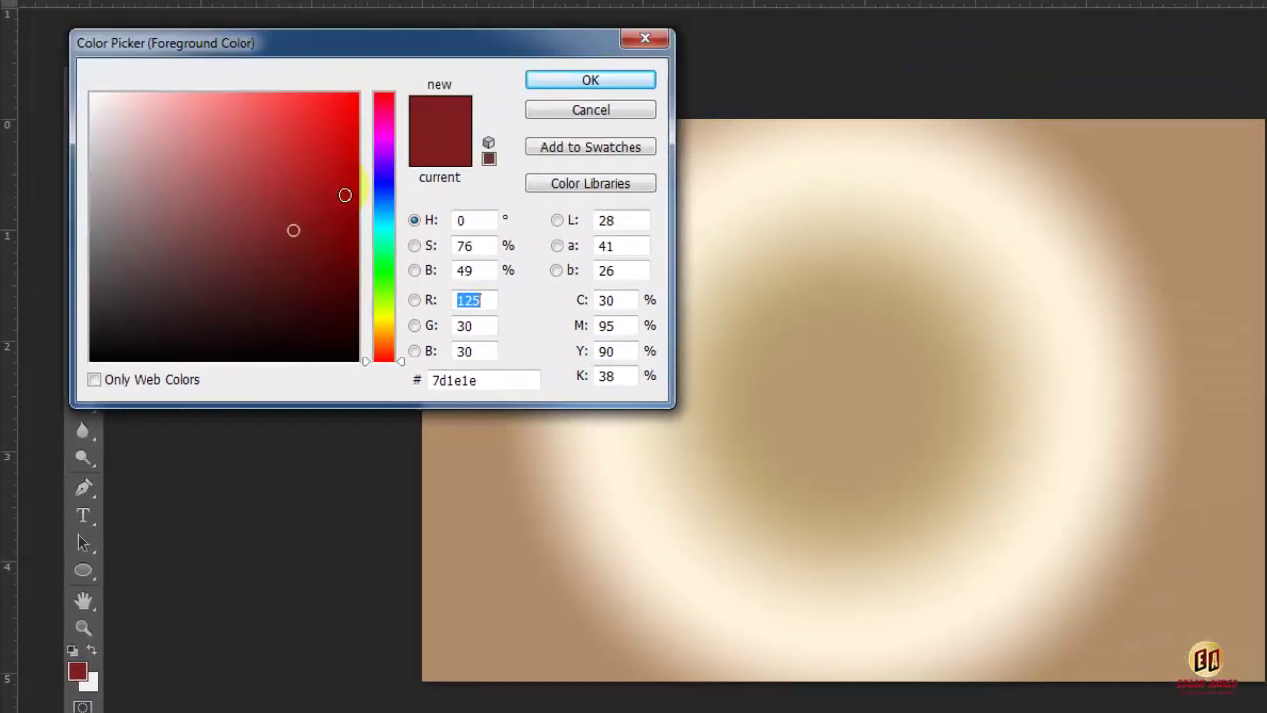
left_click(348, 206)
left_click(199, 152)
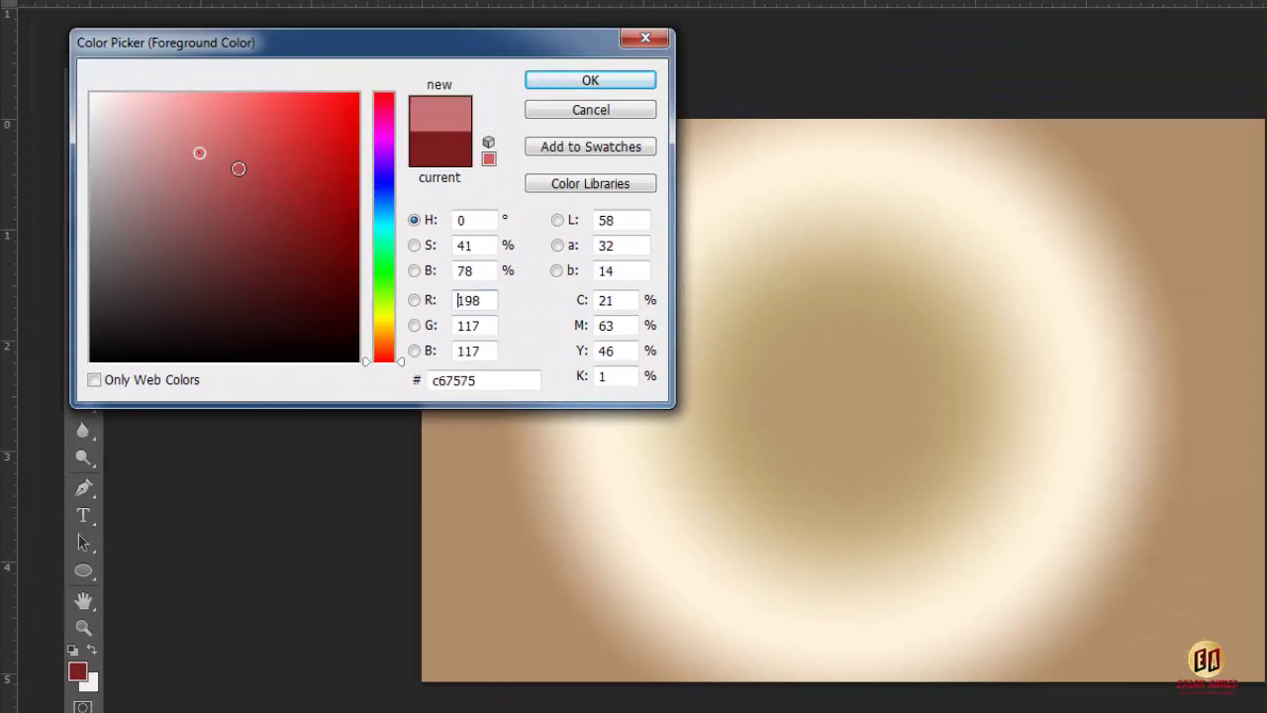
left_click(551, 85)
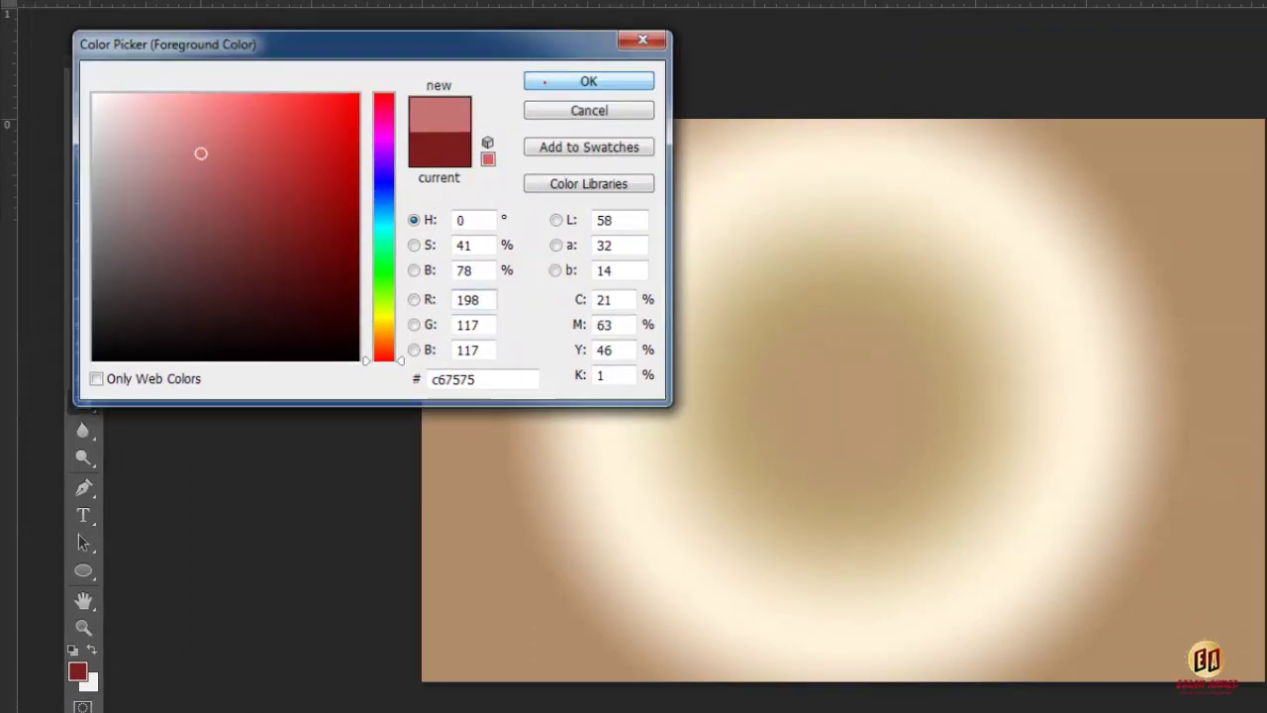
- Set the background colour to a medium green, 18a665
left_click(88, 683)
left_click(381, 248)
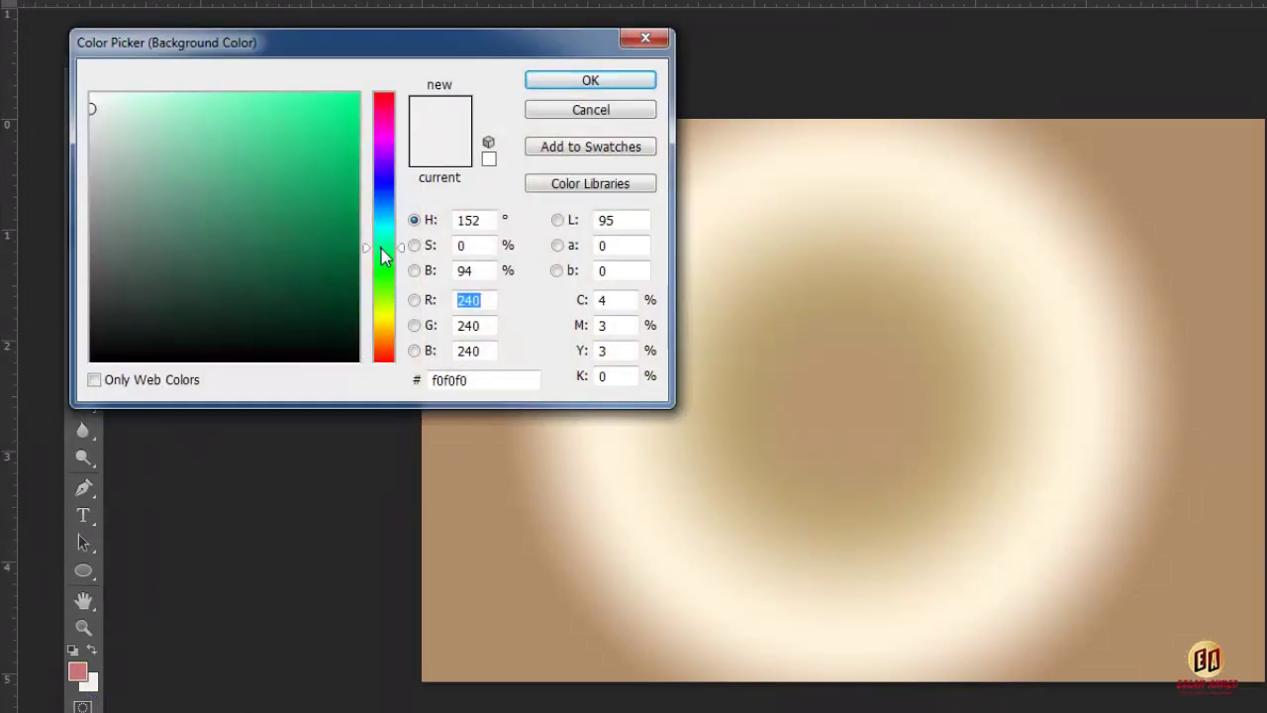
left_click(318, 117)
left_click(320, 188)
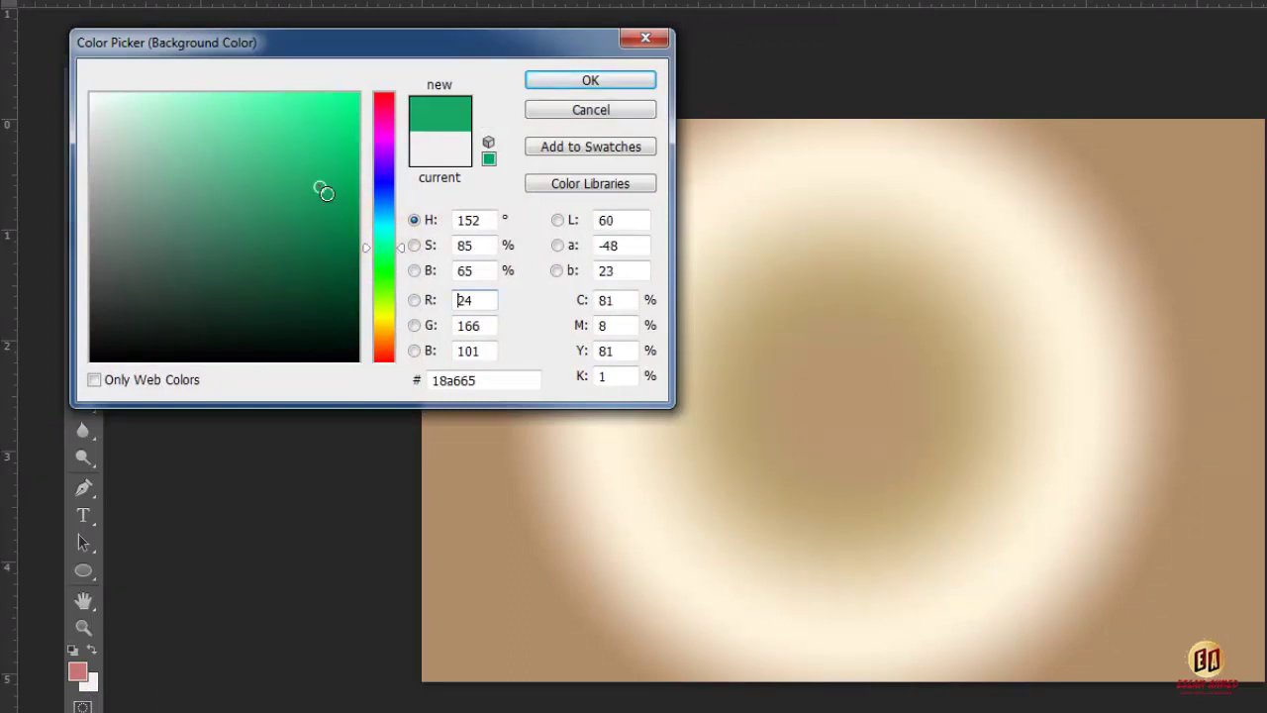
left_click(590, 81)
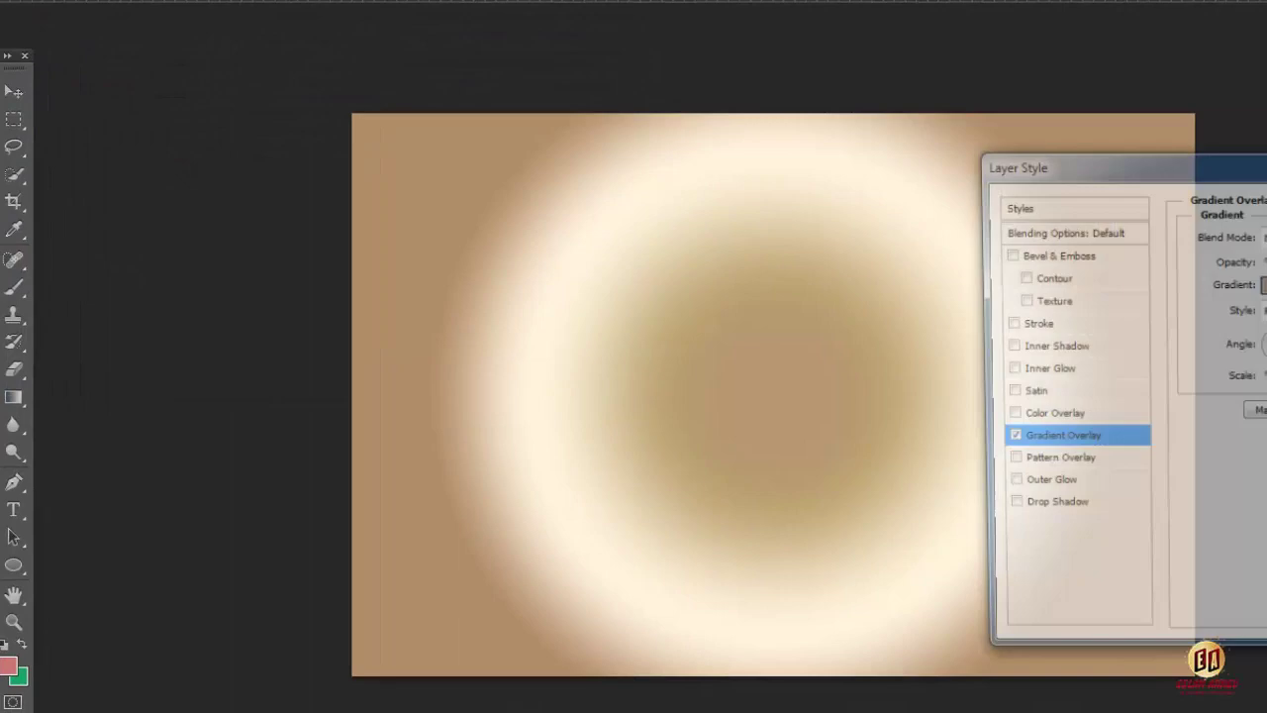
- Change Layer 0's Gradient Overlay to the Foreground to Background gradient preset and apply the layer style
left_click(1139, 450)
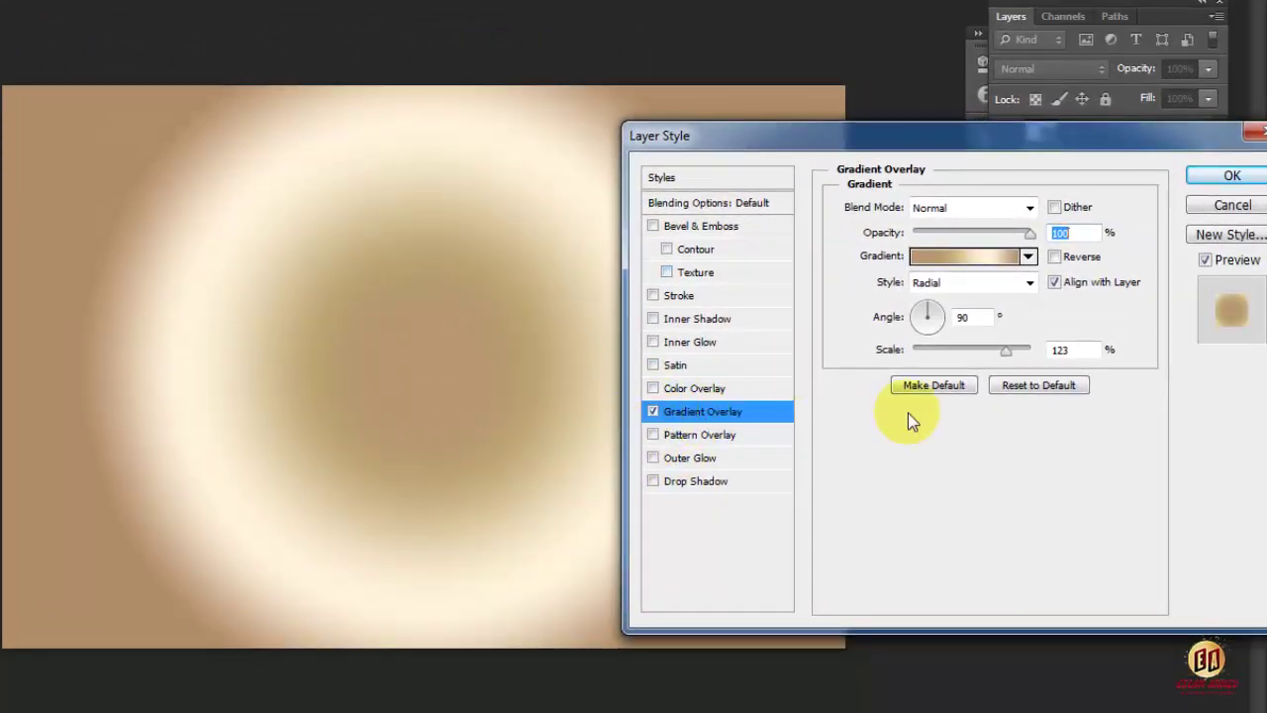
left_click(973, 256)
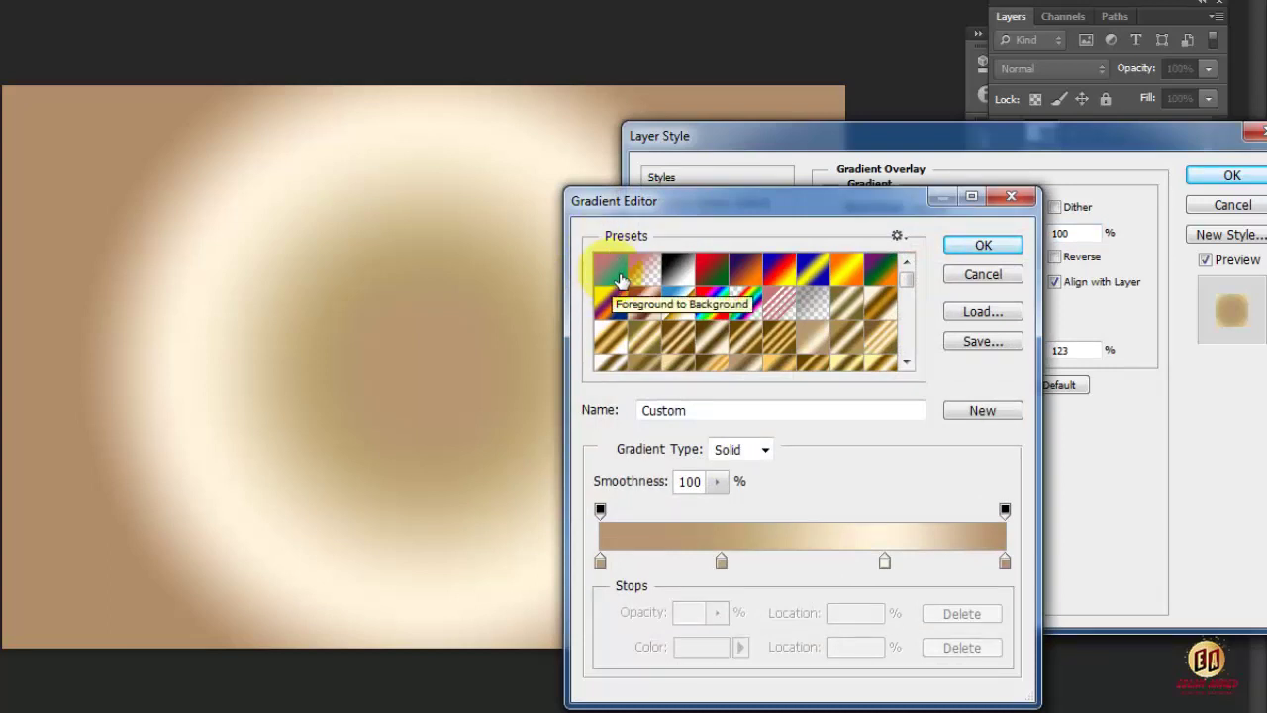
left_click(620, 280)
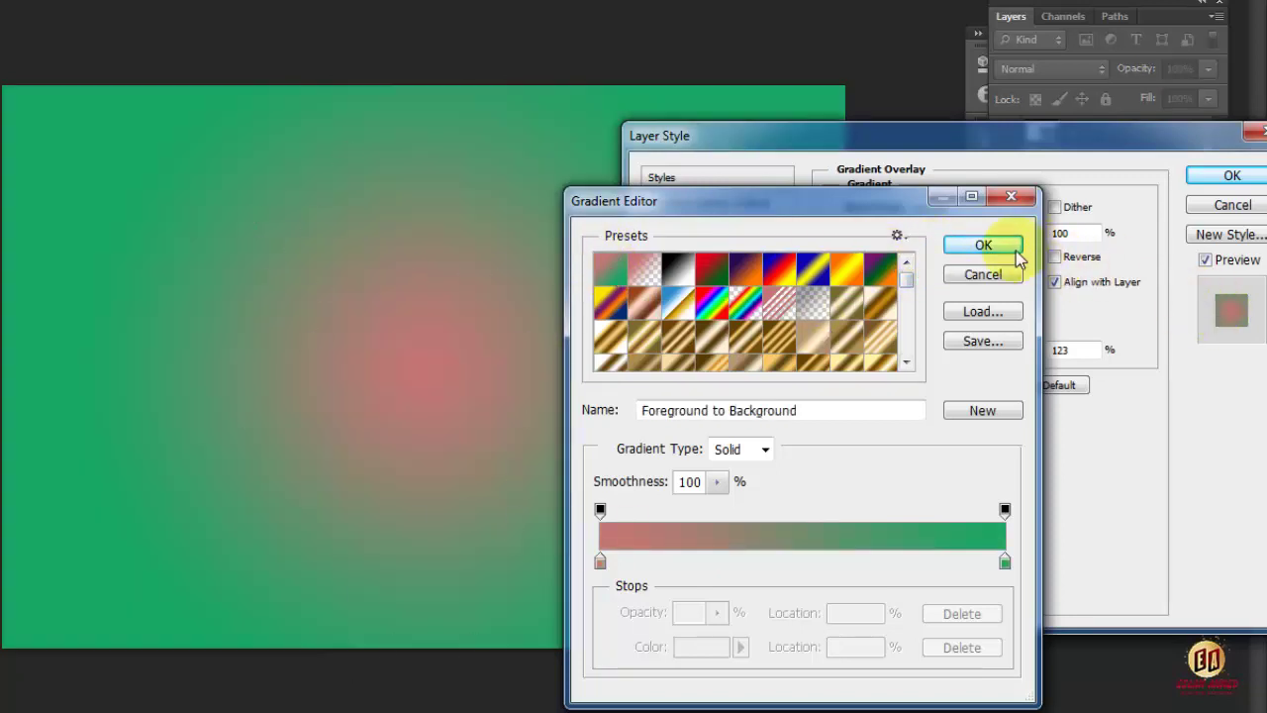
left_click(981, 246)
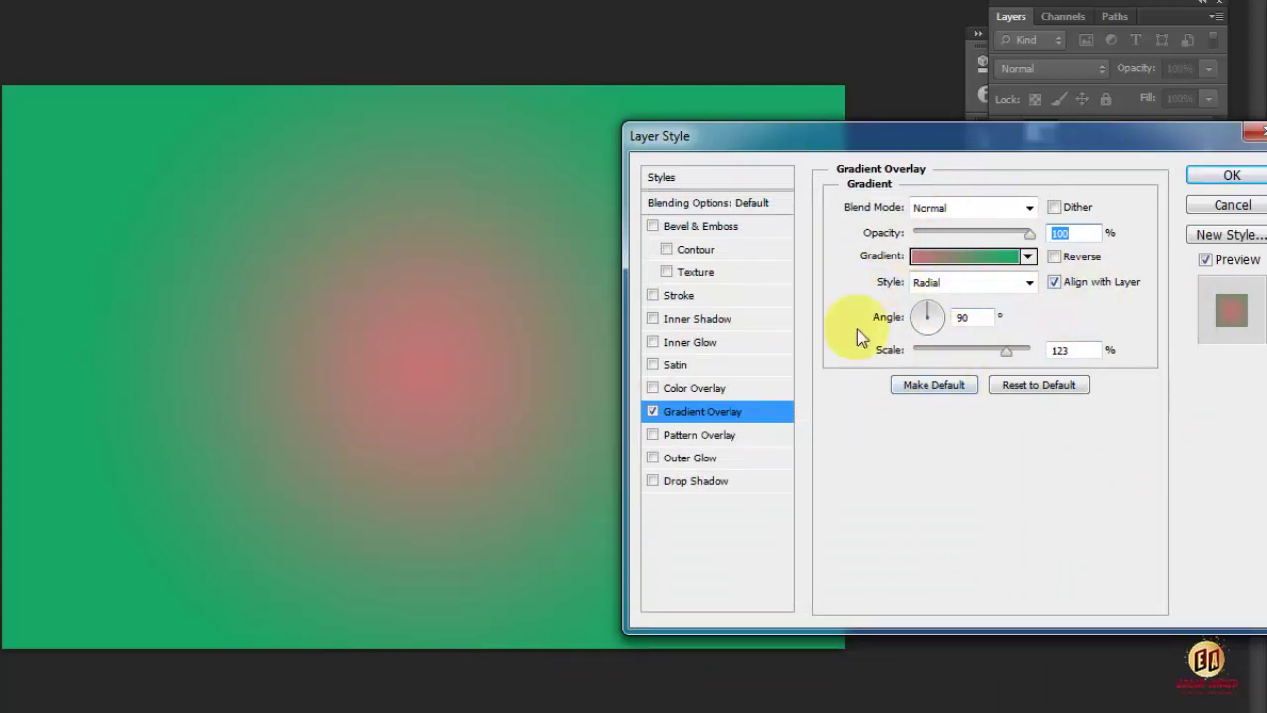
left_click(1232, 176)
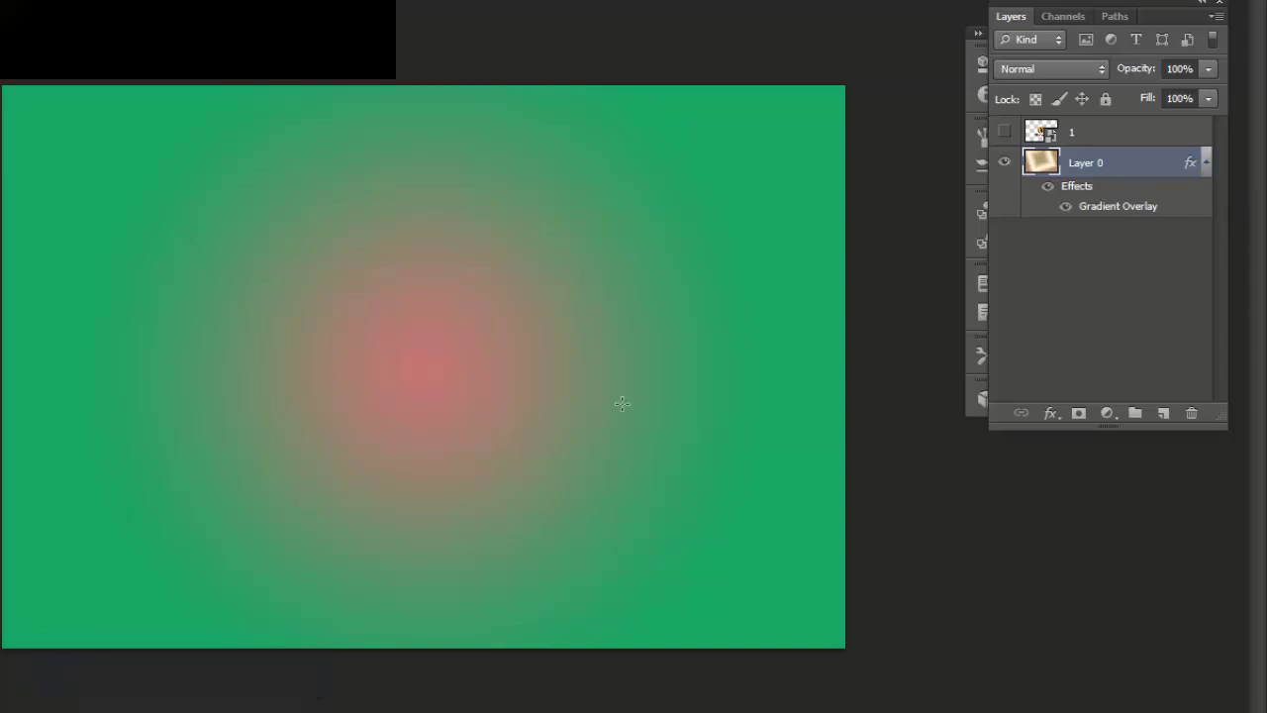